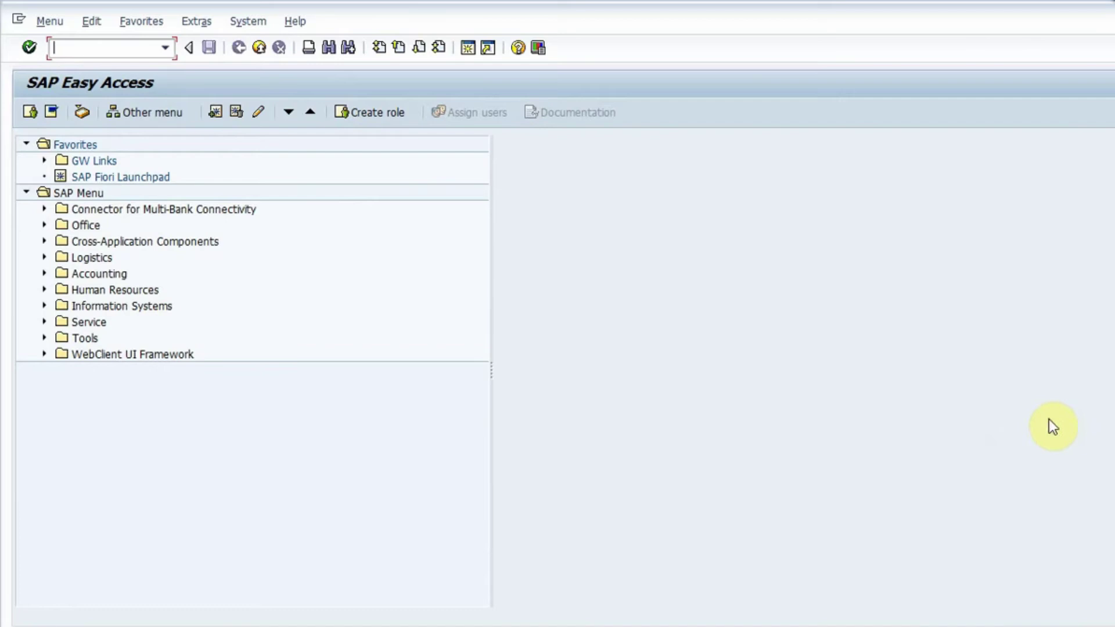
# Step: Start a new inquiry with VA11 and choose inquiry type IN
pyautogui.click(99, 44)
pyautogui.write('va1')
pyautogui.write('1')
pyautogui.press('Return')
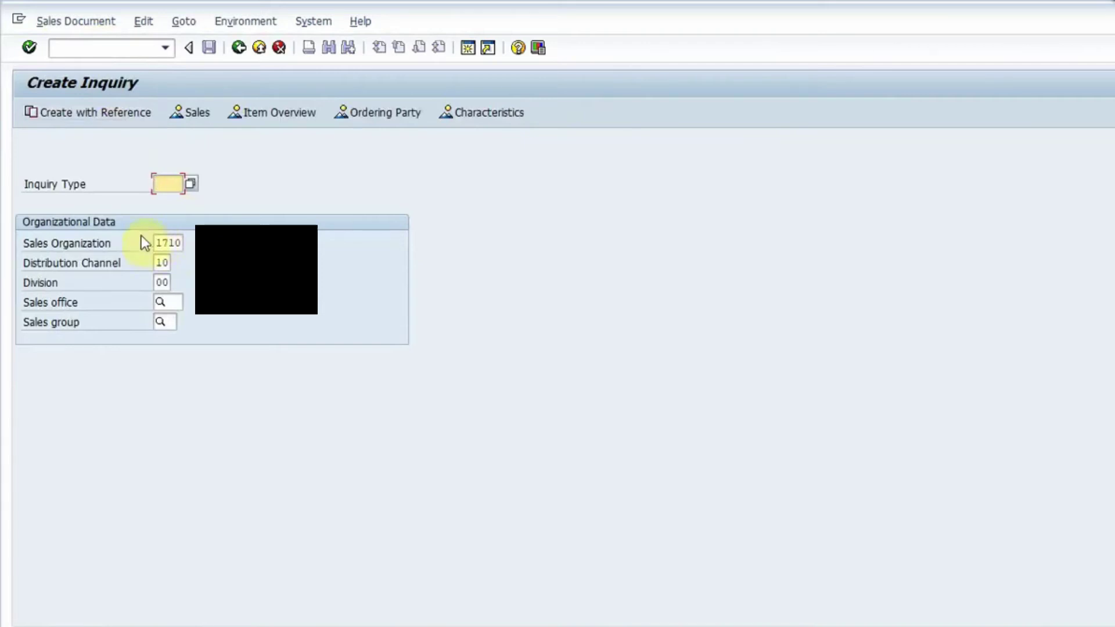
pyautogui.click(193, 184)
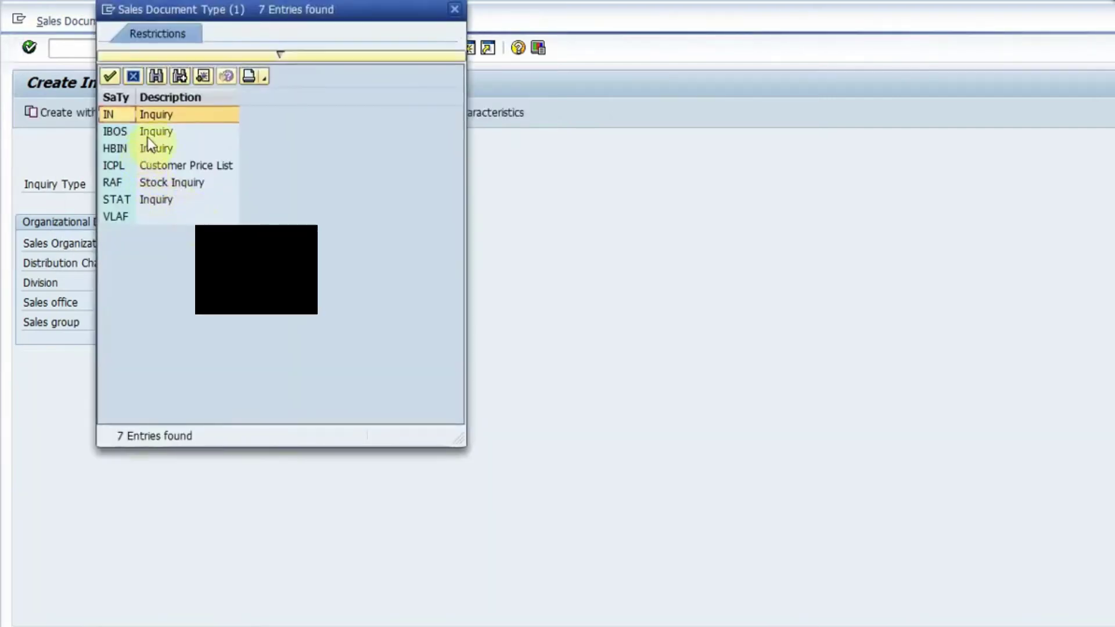
pyautogui.doubleClick(159, 116)
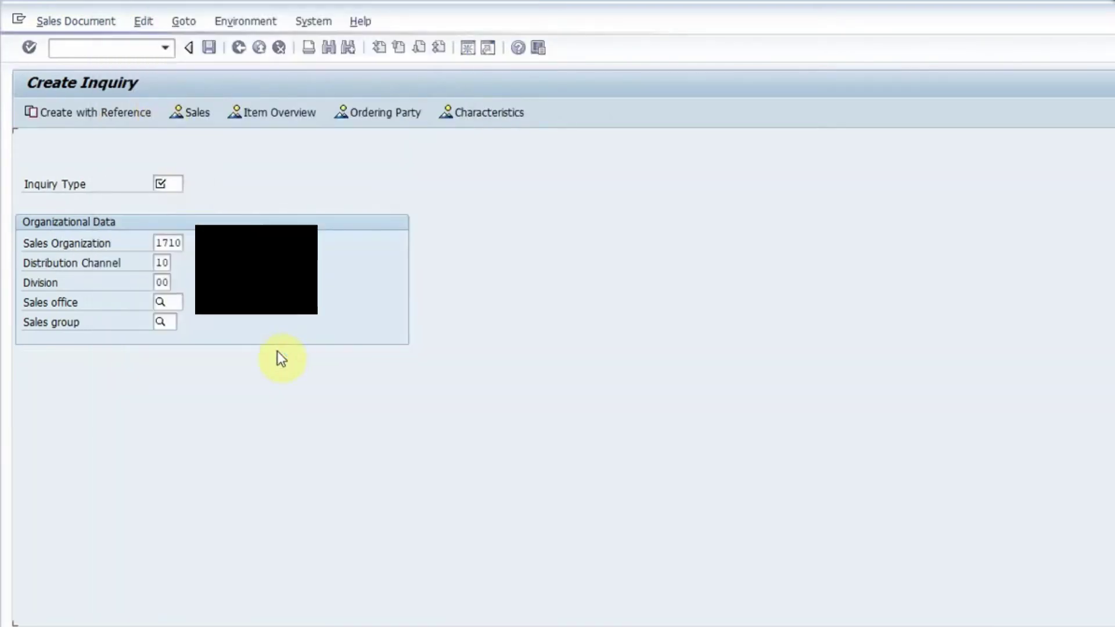
# Step: Replace sales organization 1710 with 1210
pyautogui.click(169, 243)
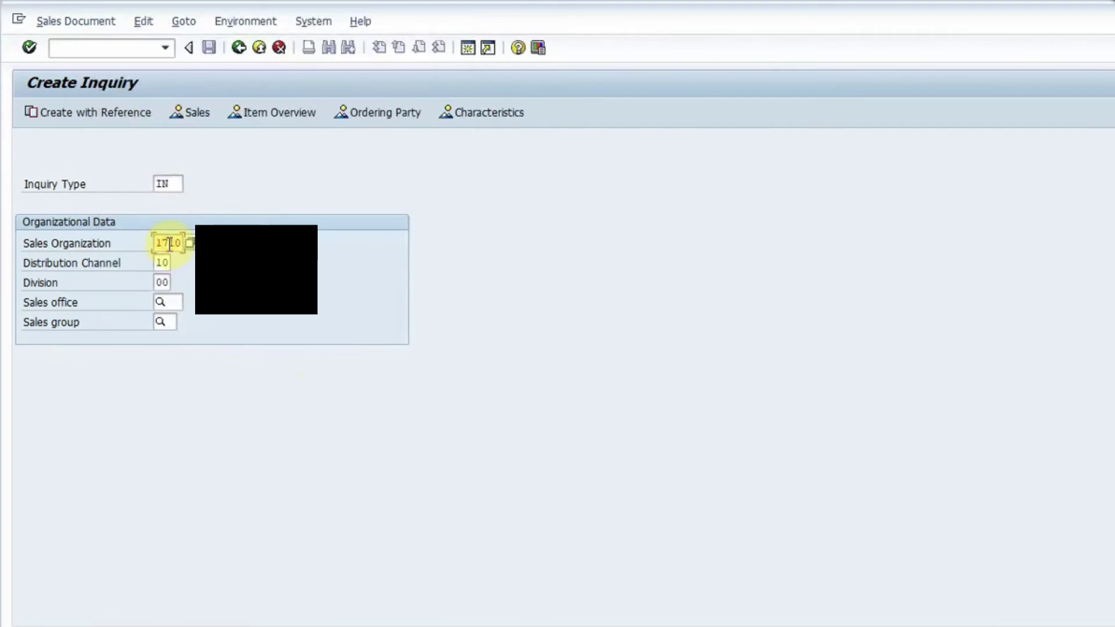
pyautogui.press('BackSpace')
pyautogui.press('BackSpace')
pyautogui.press('BackSpace')
pyautogui.write('1710')
pyautogui.doubleClick(169, 243)
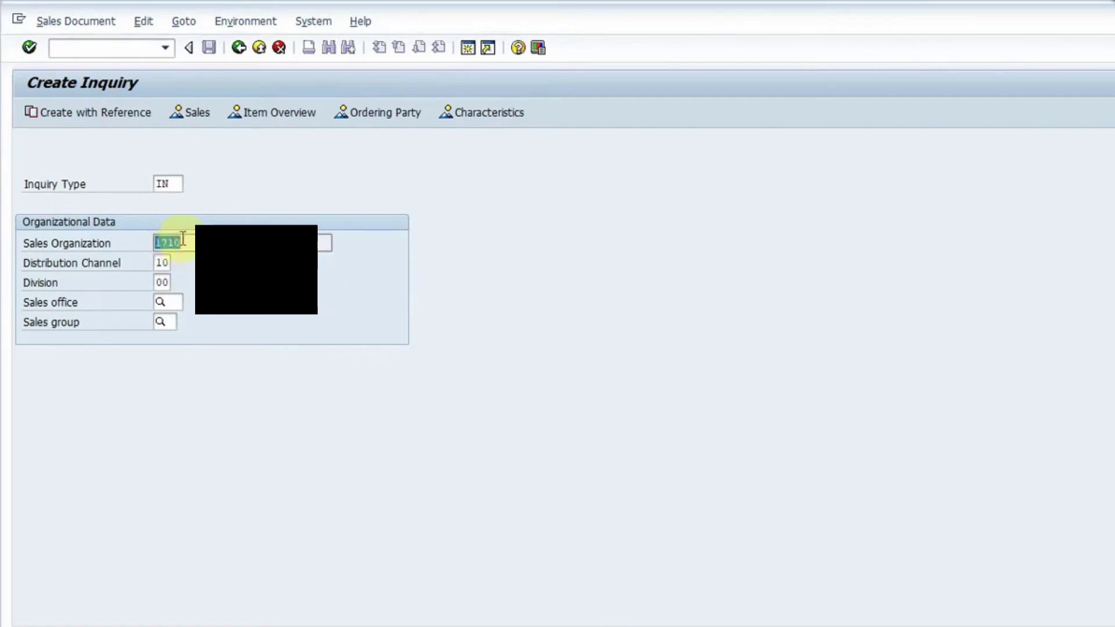
pyautogui.click(187, 248)
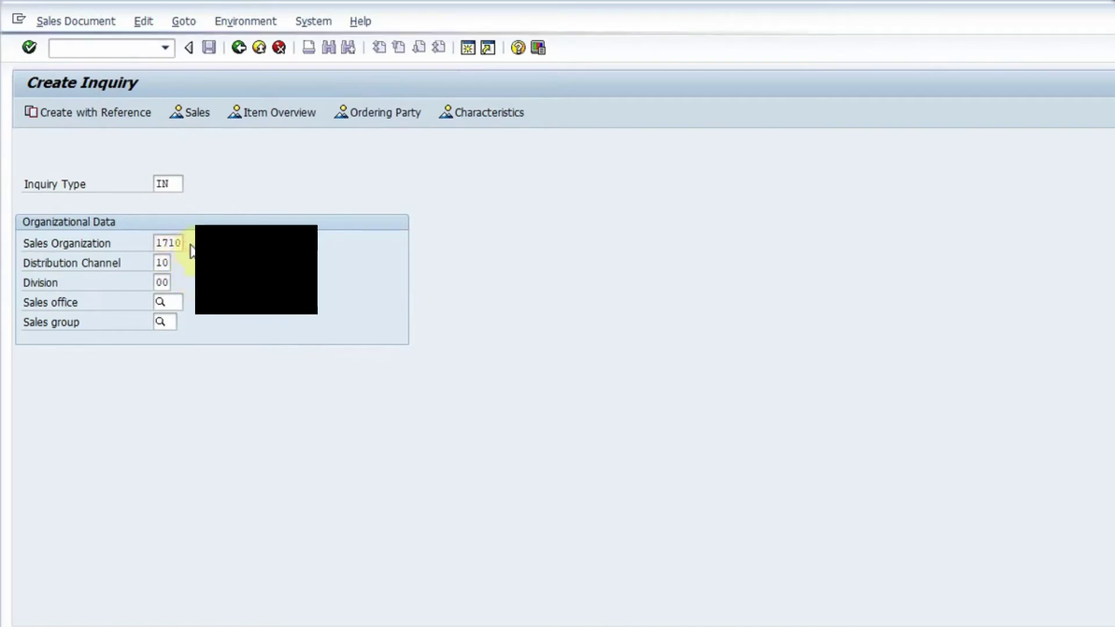
pyautogui.press('F4')
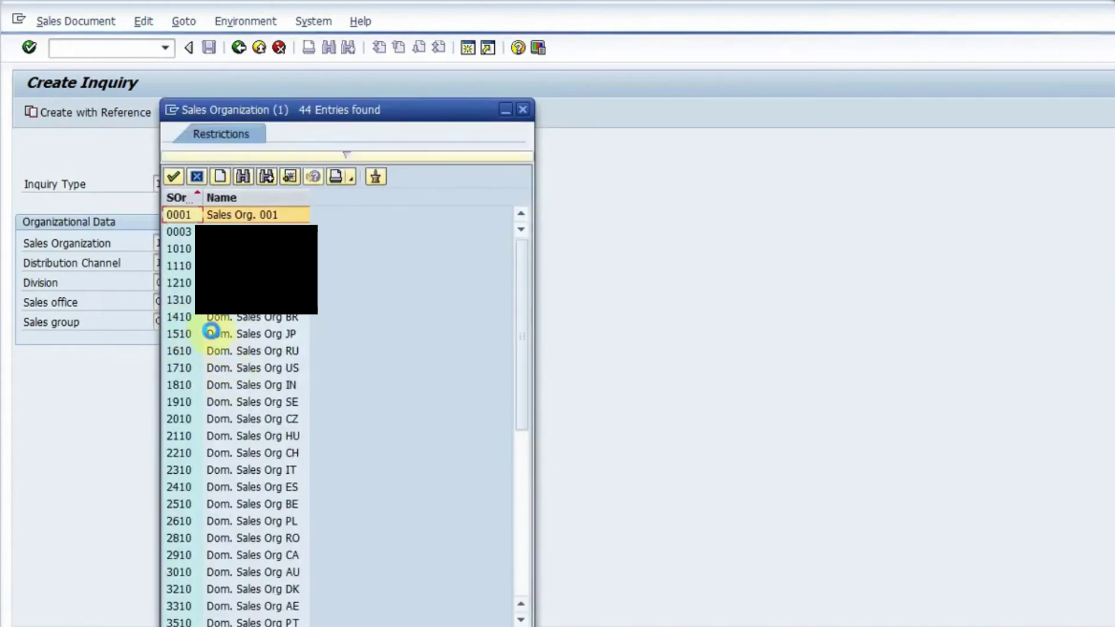
pyautogui.doubleClick(180, 282)
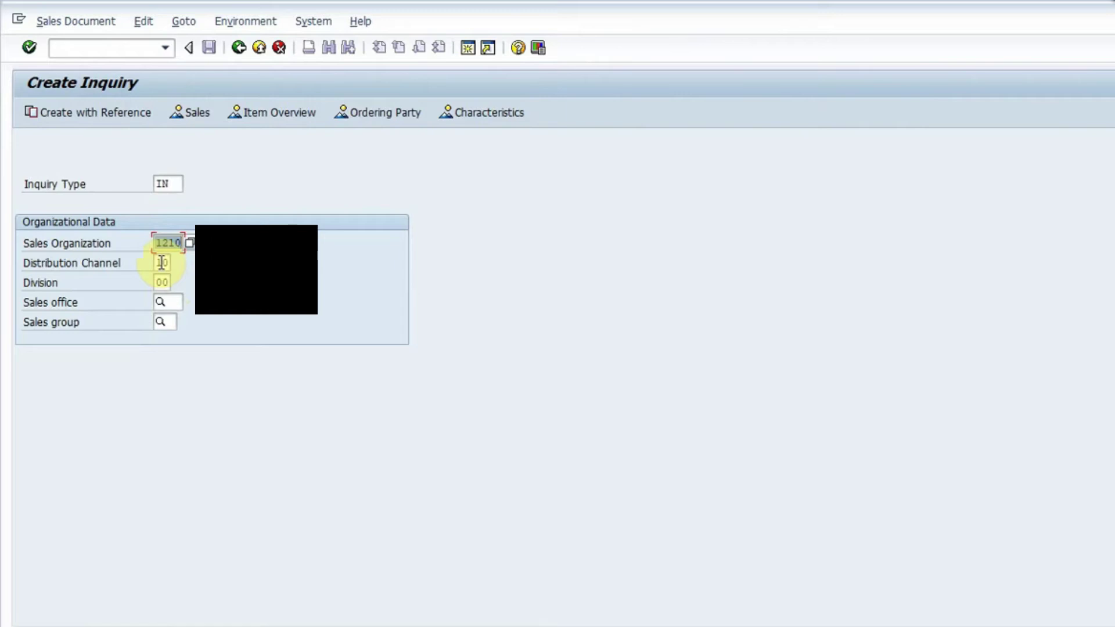
# Step: Set distribution channel 01 and division 00
pyautogui.click(161, 263)
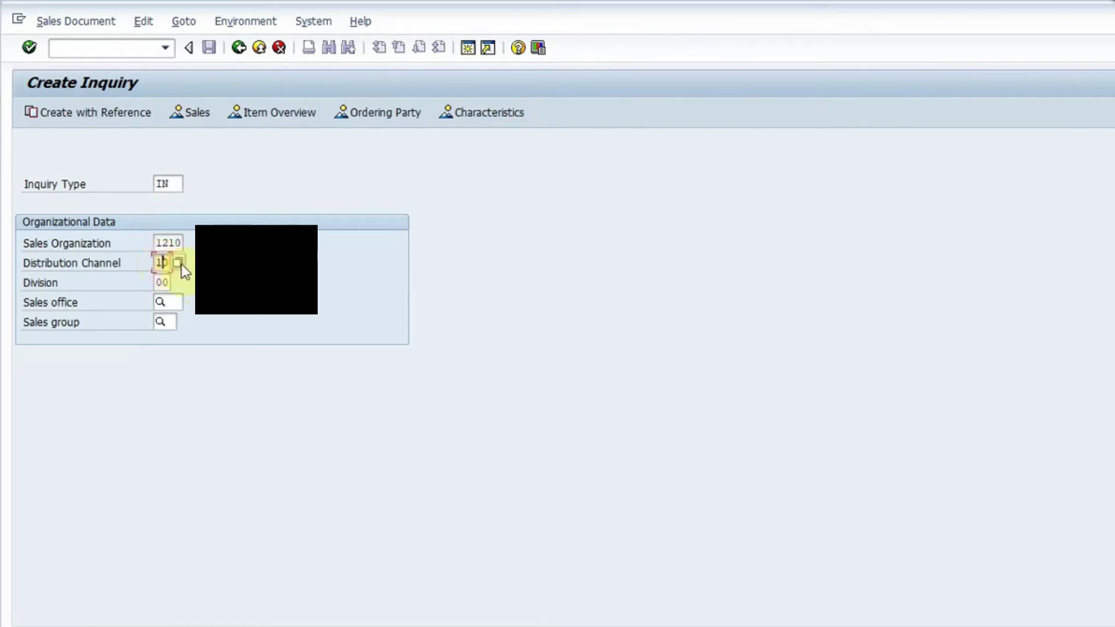
pyautogui.click(179, 263)
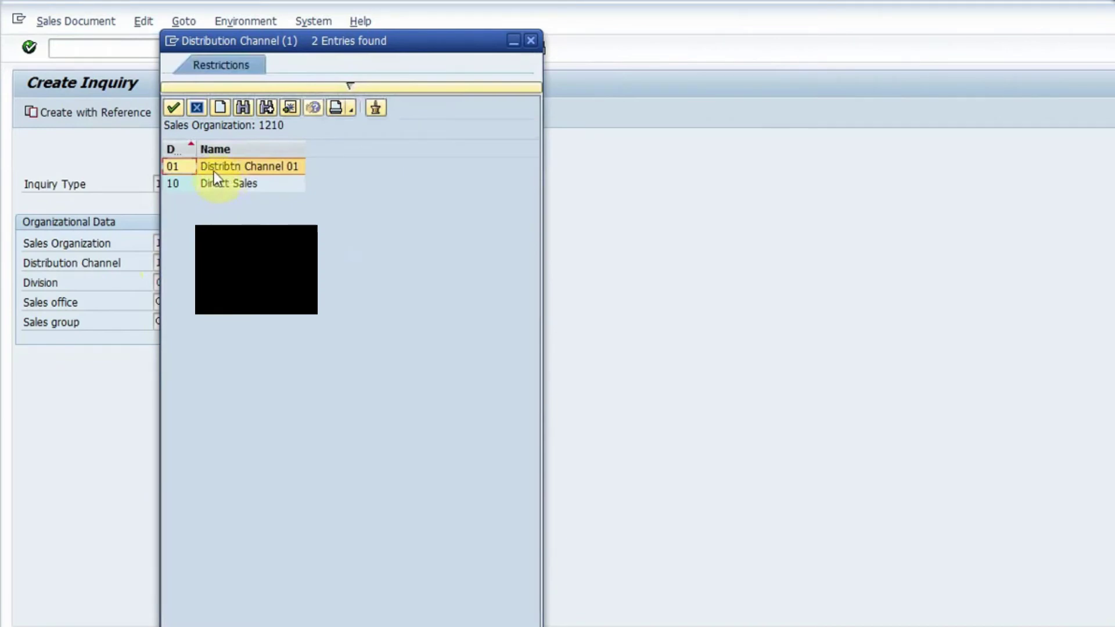
pyautogui.doubleClick(213, 167)
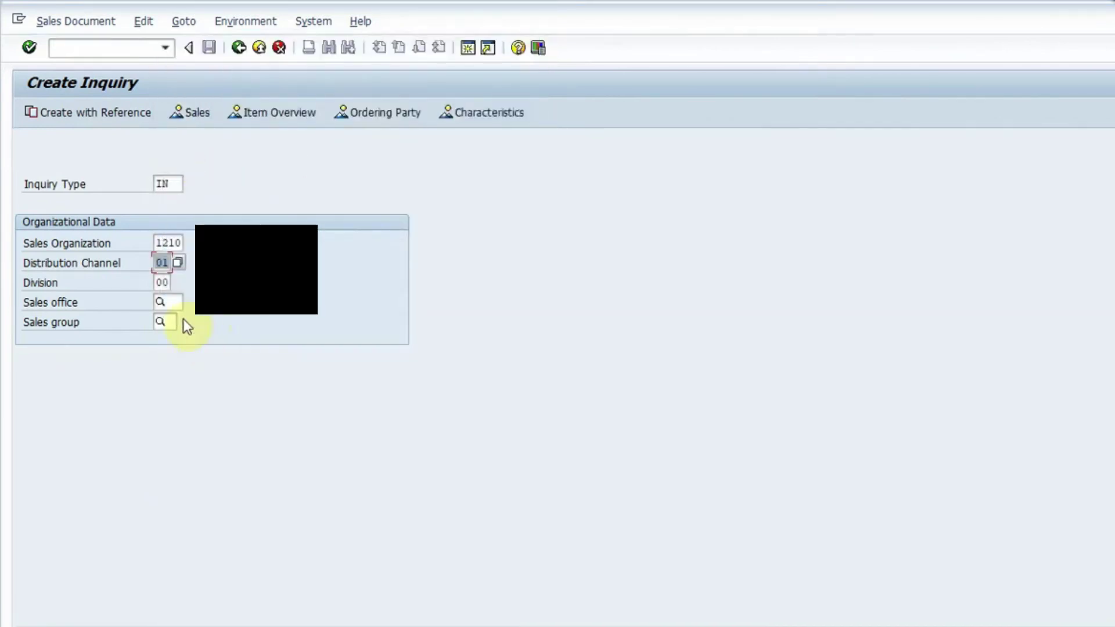
pyautogui.click(162, 283)
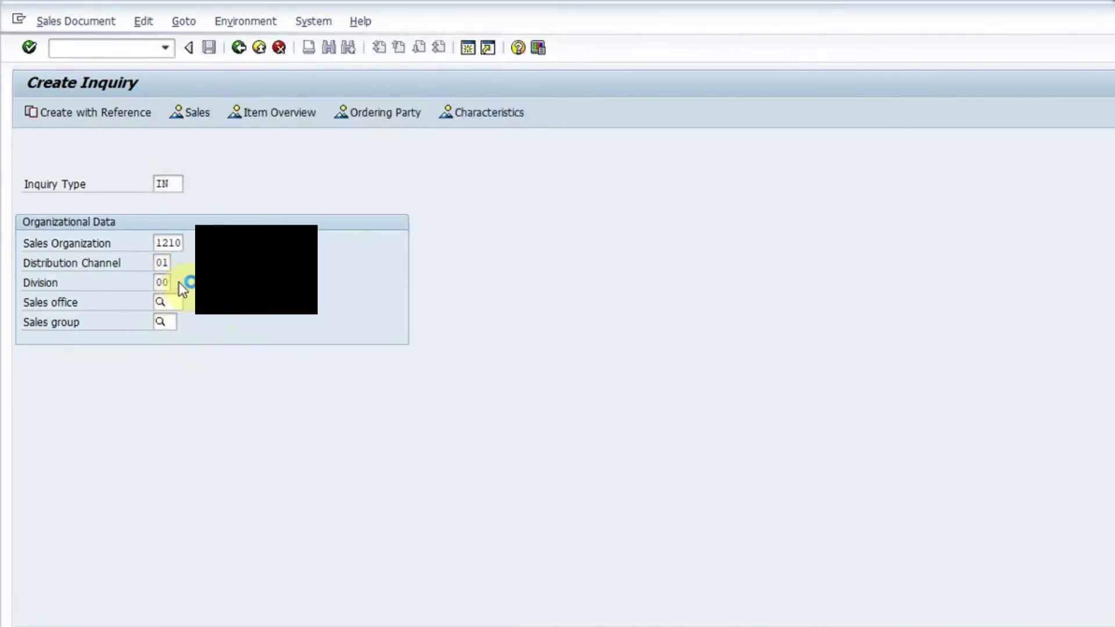
pyautogui.click(179, 283)
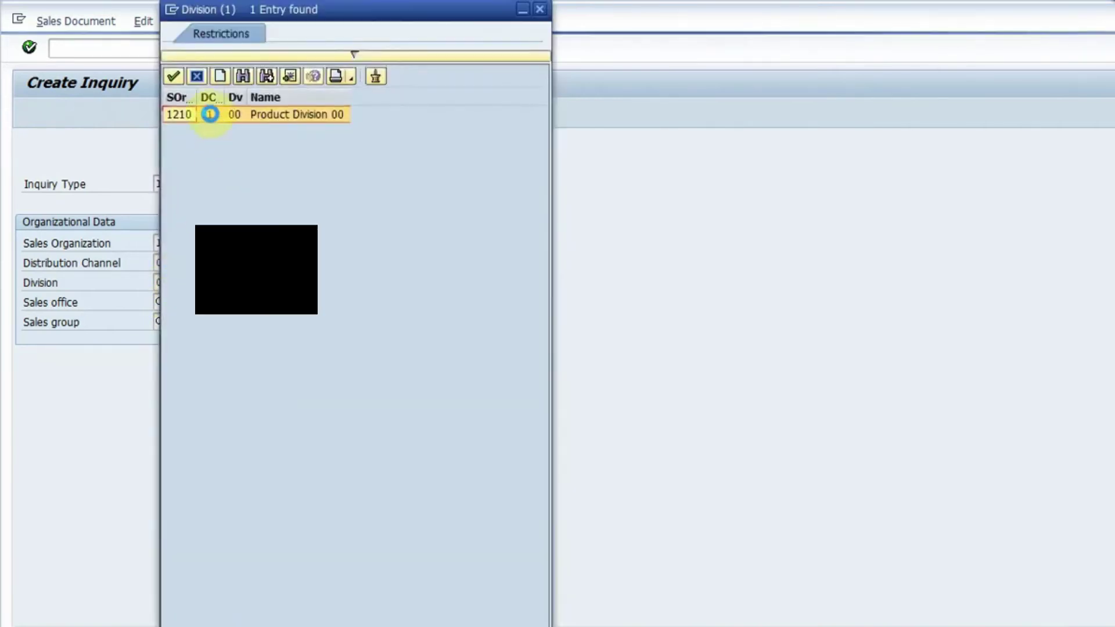
pyautogui.doubleClick(209, 114)
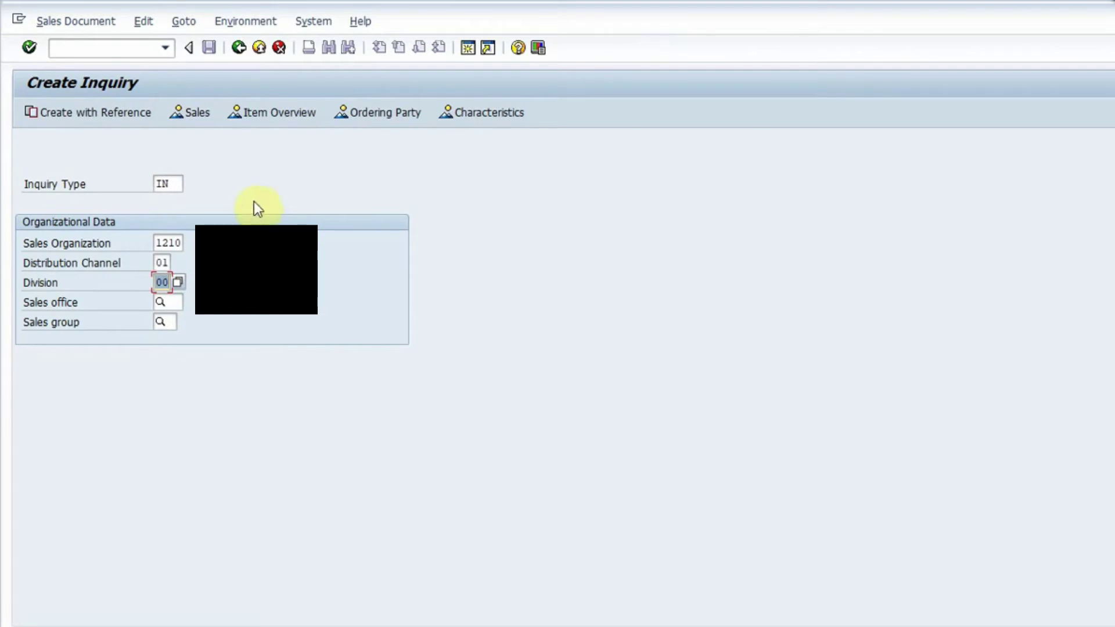
# Step: Enter sold-to and ship-to party 10100001 and material TG22 for the first item
pyautogui.press('Return')
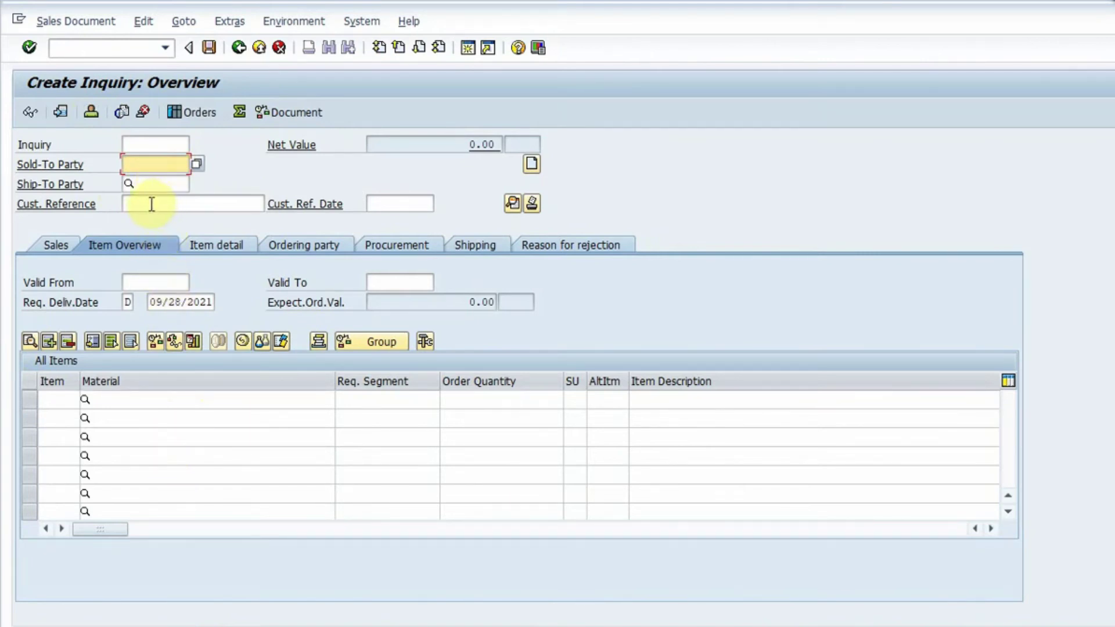
pyautogui.click(144, 165)
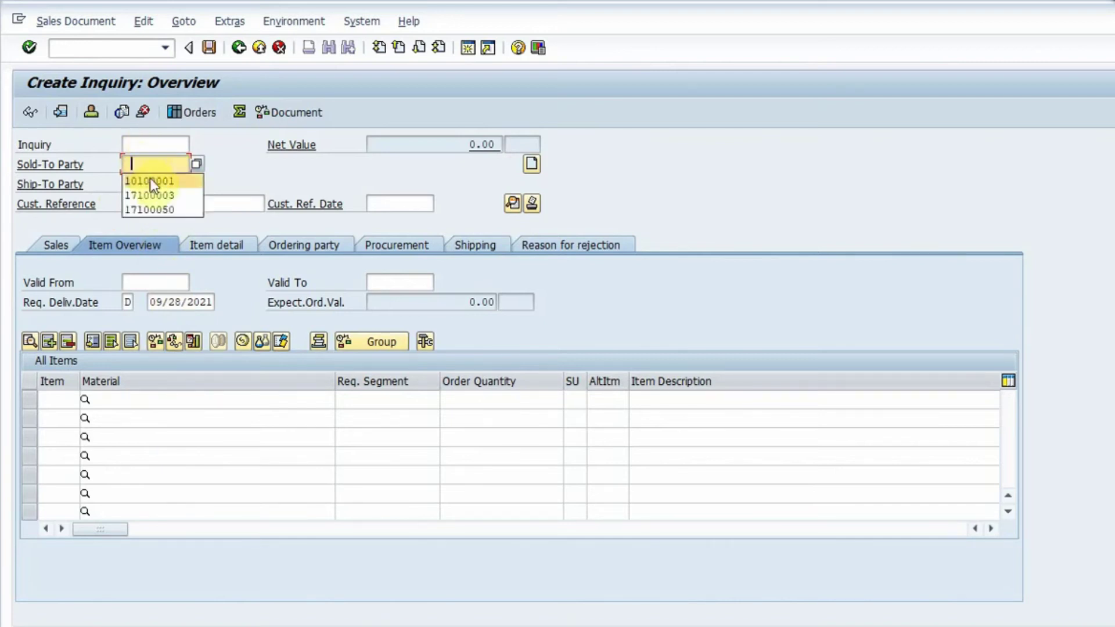
pyautogui.click(150, 179)
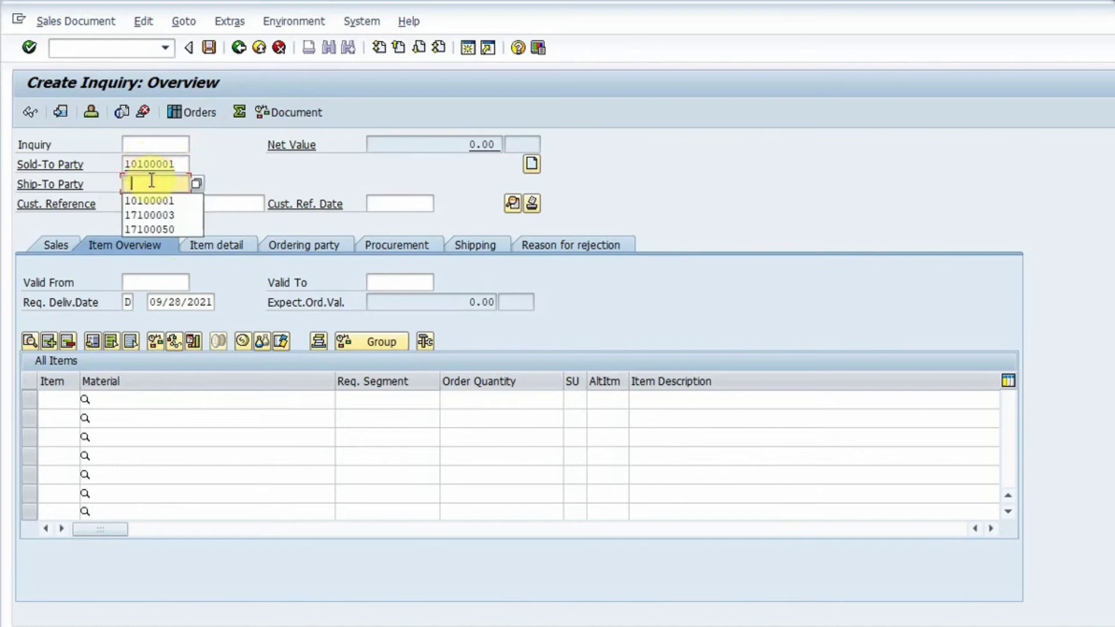
pyautogui.click(148, 201)
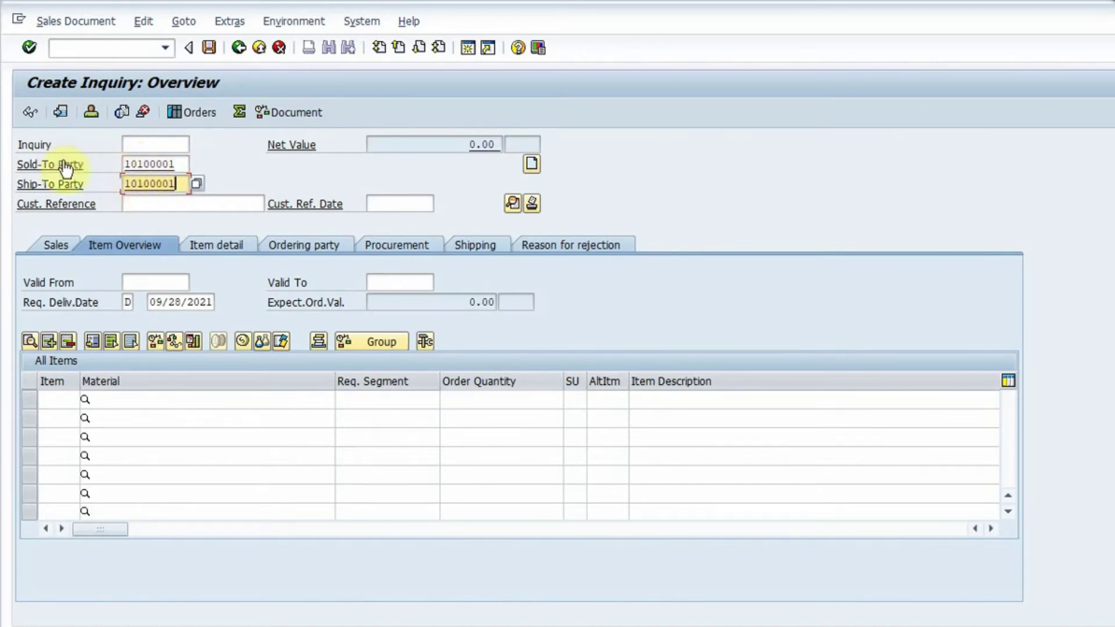
pyautogui.click(160, 397)
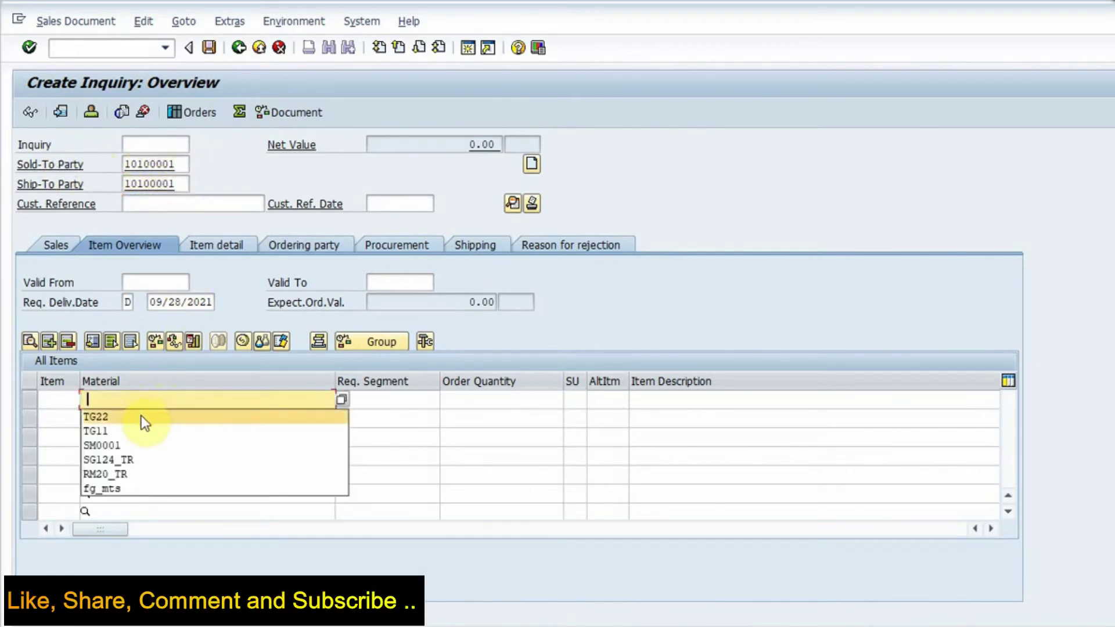
pyautogui.click(136, 419)
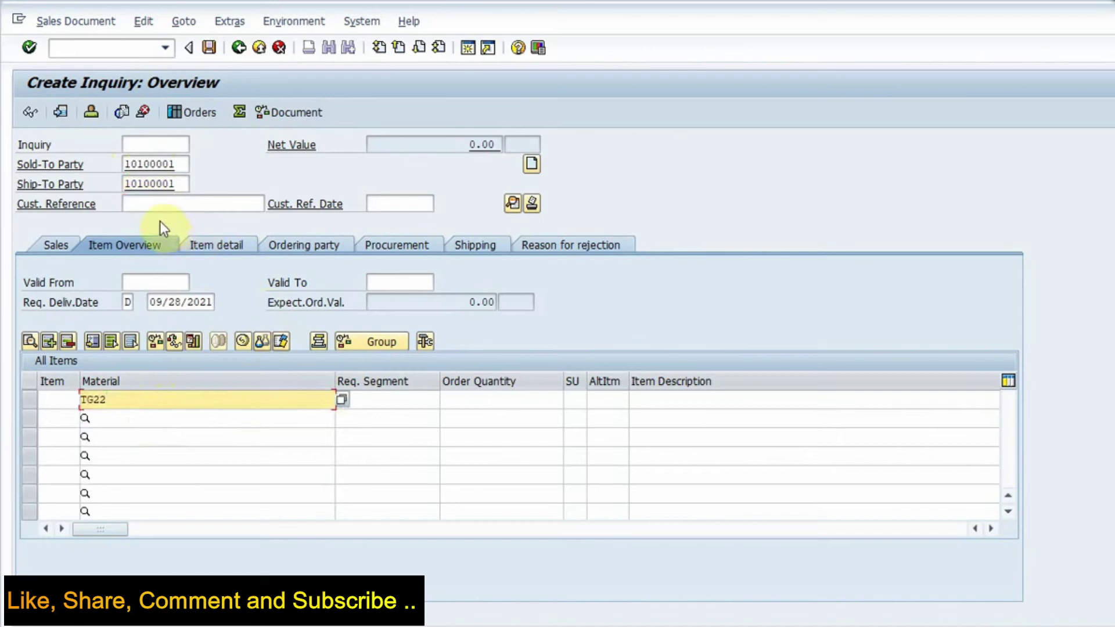
# Step: Fill in the customer reference and the TG22 quantity, and confirm the item
pyautogui.click(161, 204)
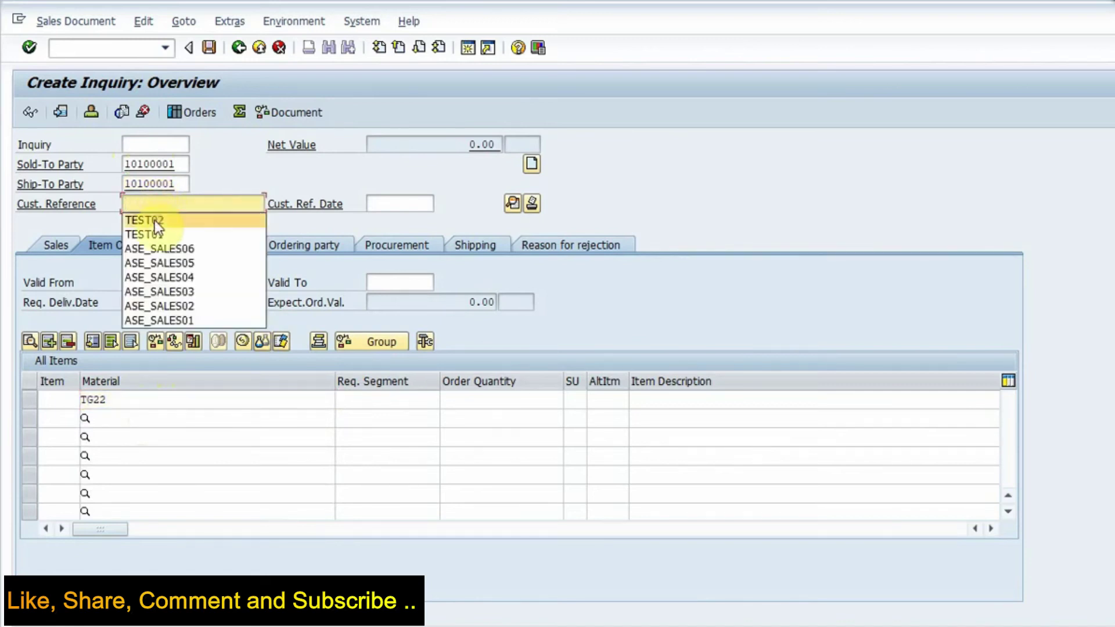
pyautogui.click(155, 220)
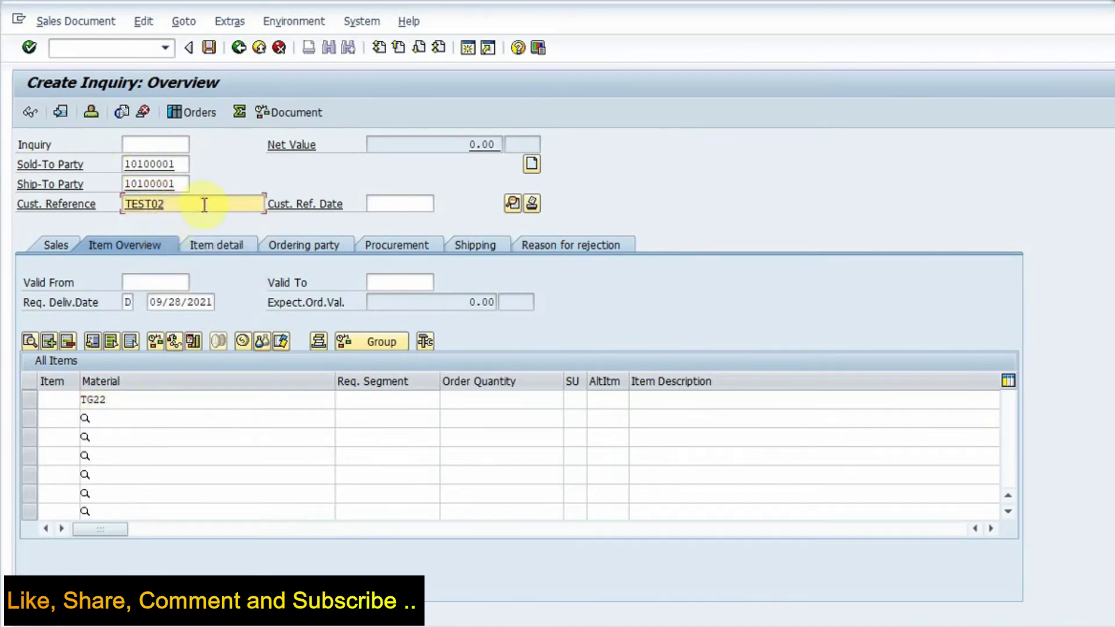
pyautogui.press('BackSpace')
pyautogui.write('3')
pyautogui.click(544, 397)
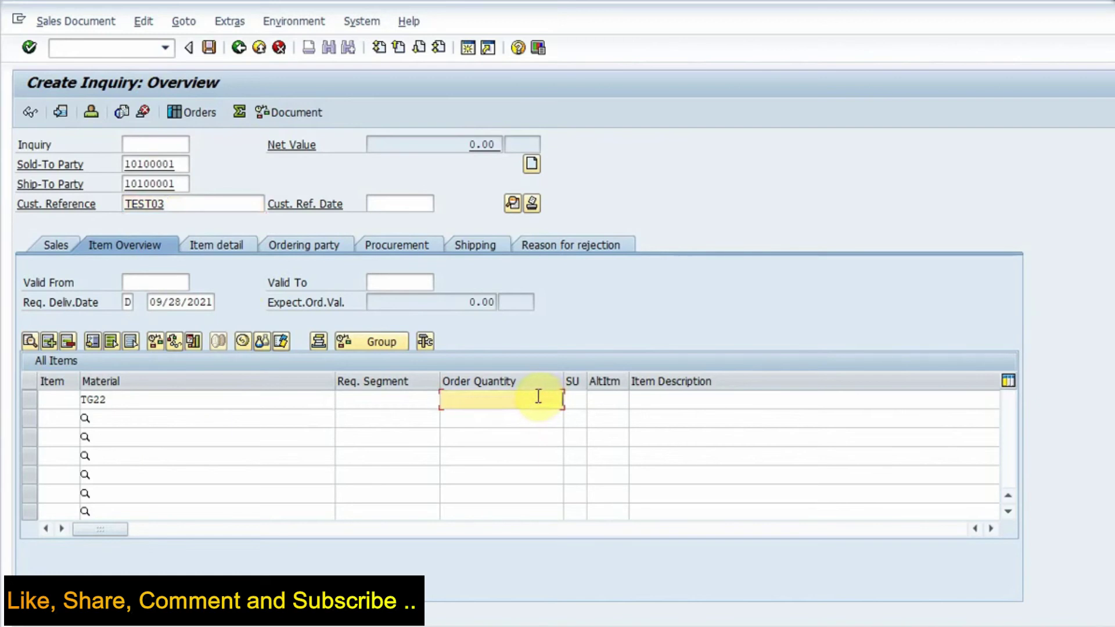
pyautogui.write('1')
pyautogui.press('Return')
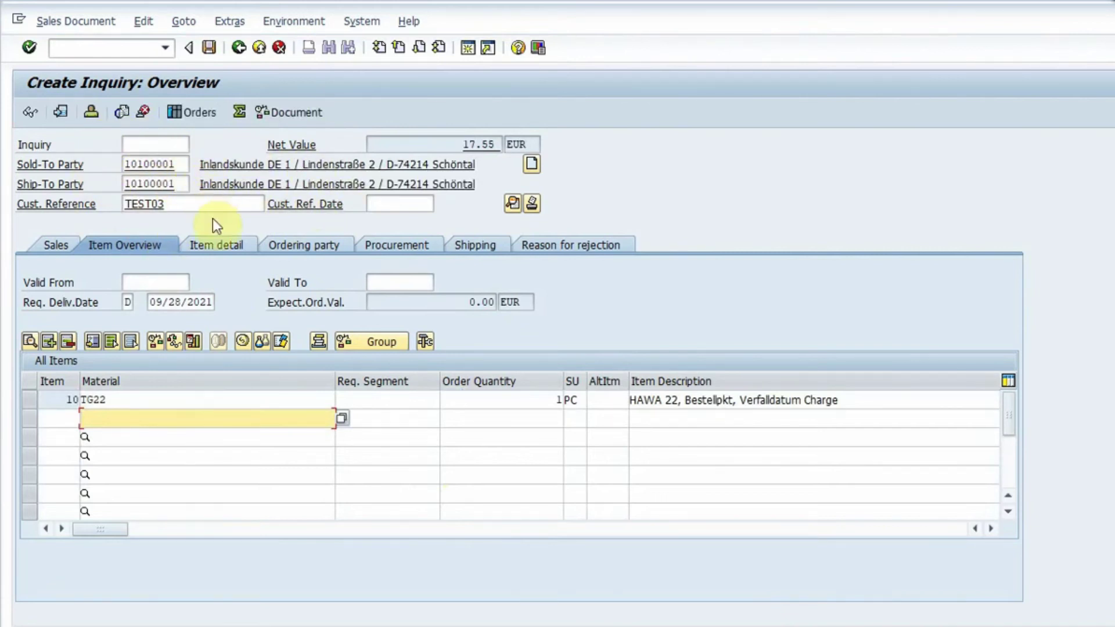
# Step: Open item 10's details and review its Sales B and Shipping data
pyautogui.click(194, 399)
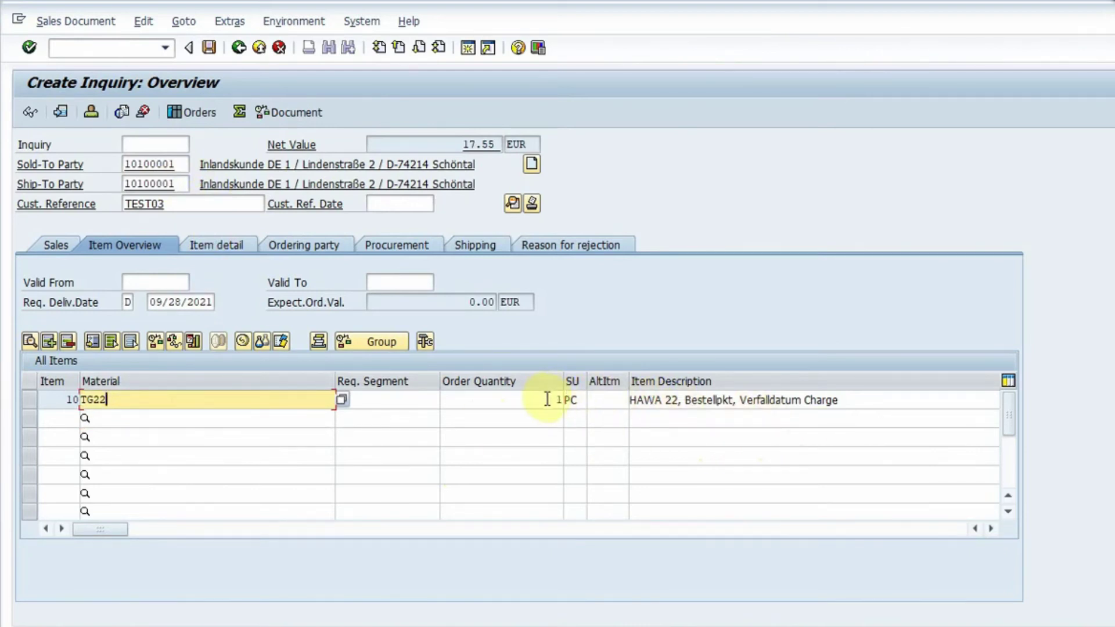
pyautogui.press('Return')
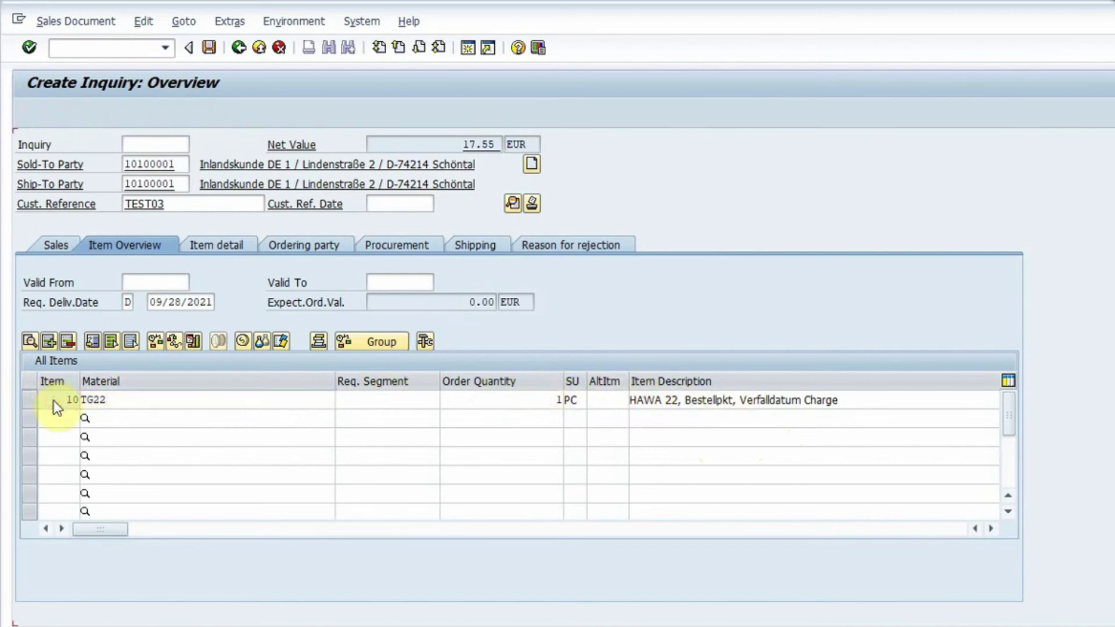
pyautogui.doubleClick(53, 400)
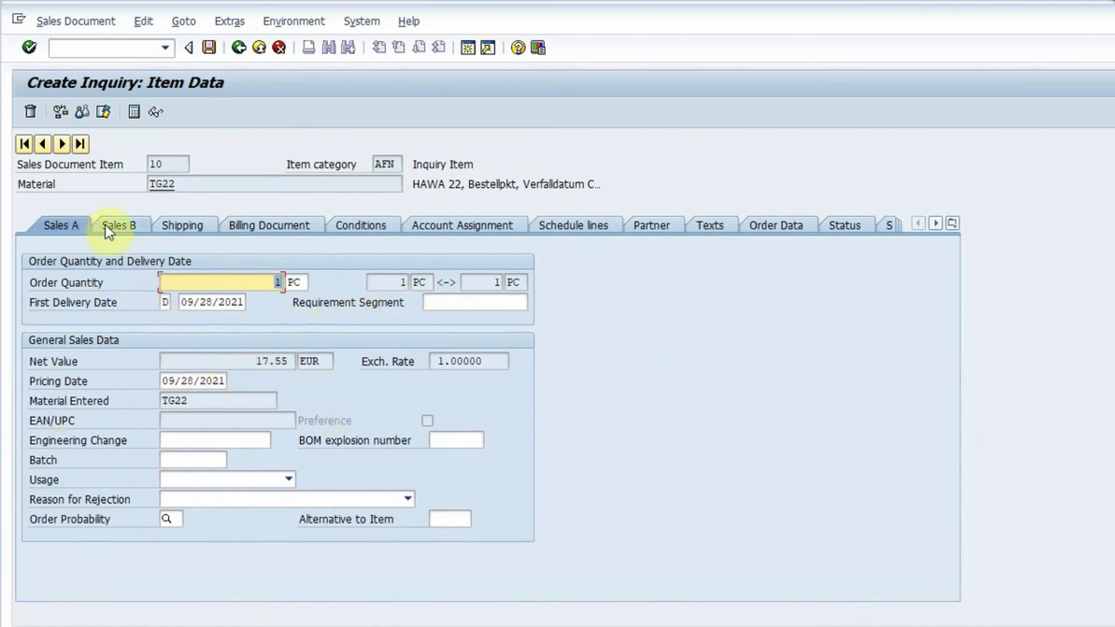
pyautogui.click(127, 230)
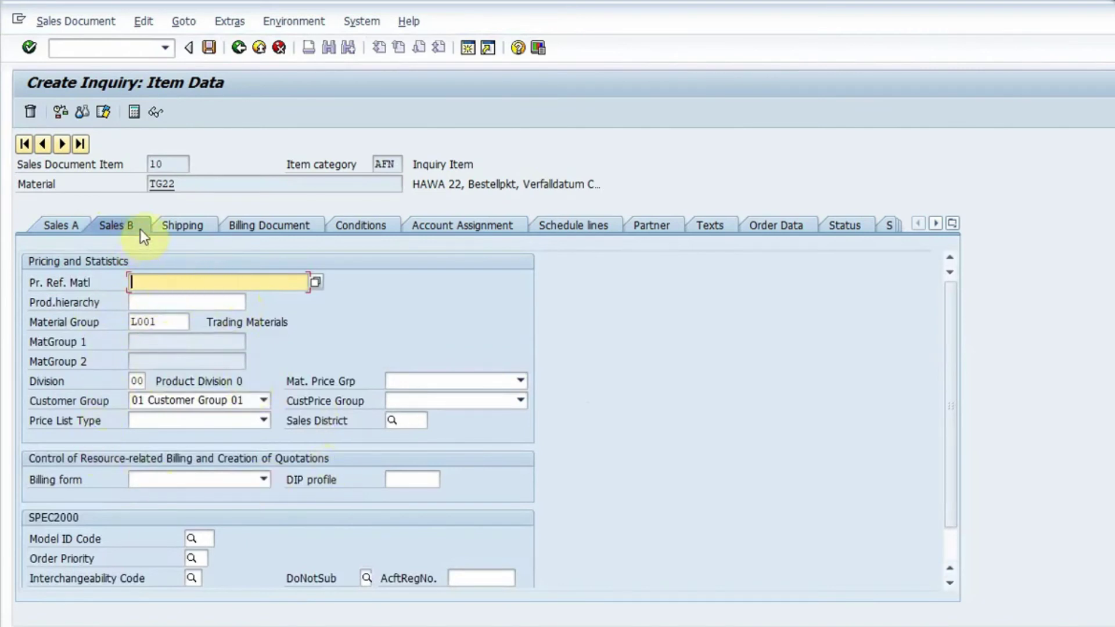
pyautogui.click(178, 230)
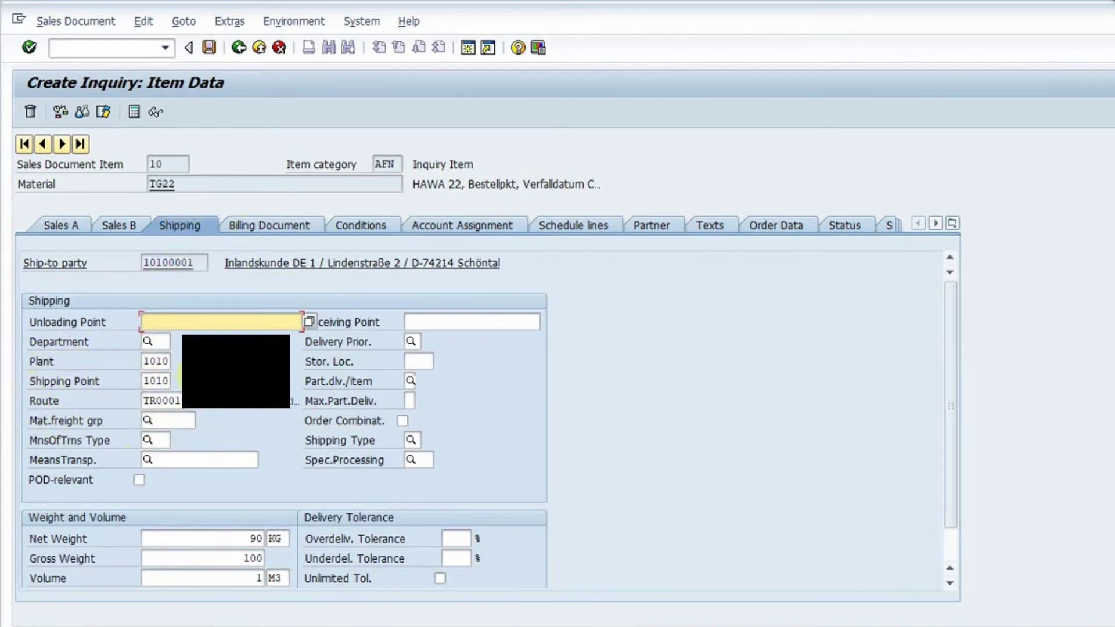
# Step: Set item 10's storage location to 101A (Std. storage 1)
pyautogui.click(426, 361)
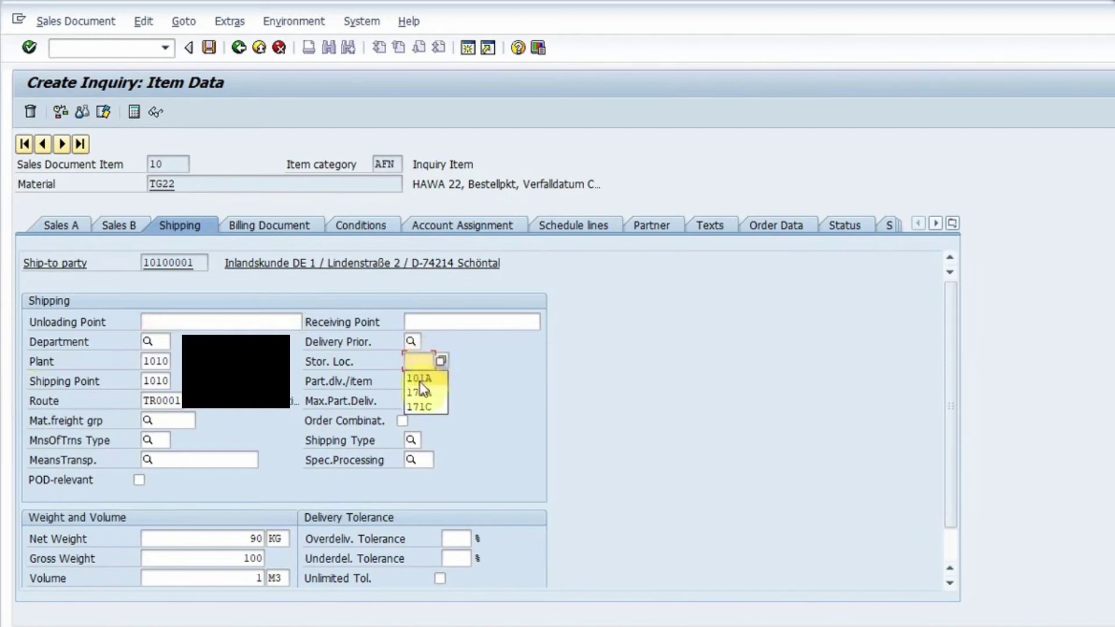
pyautogui.press('Return')
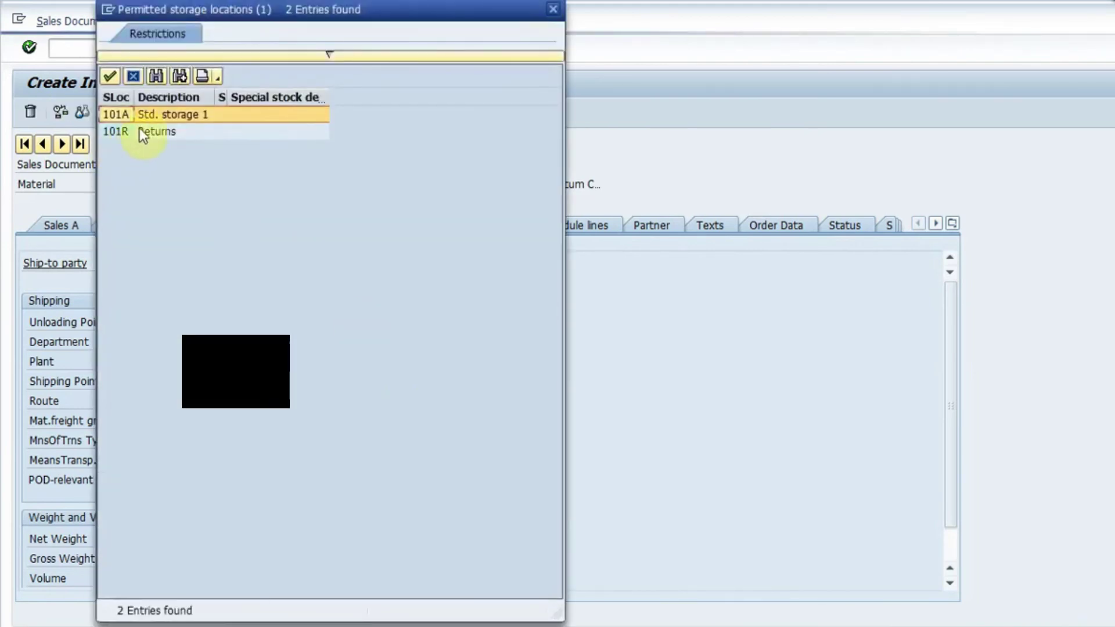
pyautogui.doubleClick(116, 117)
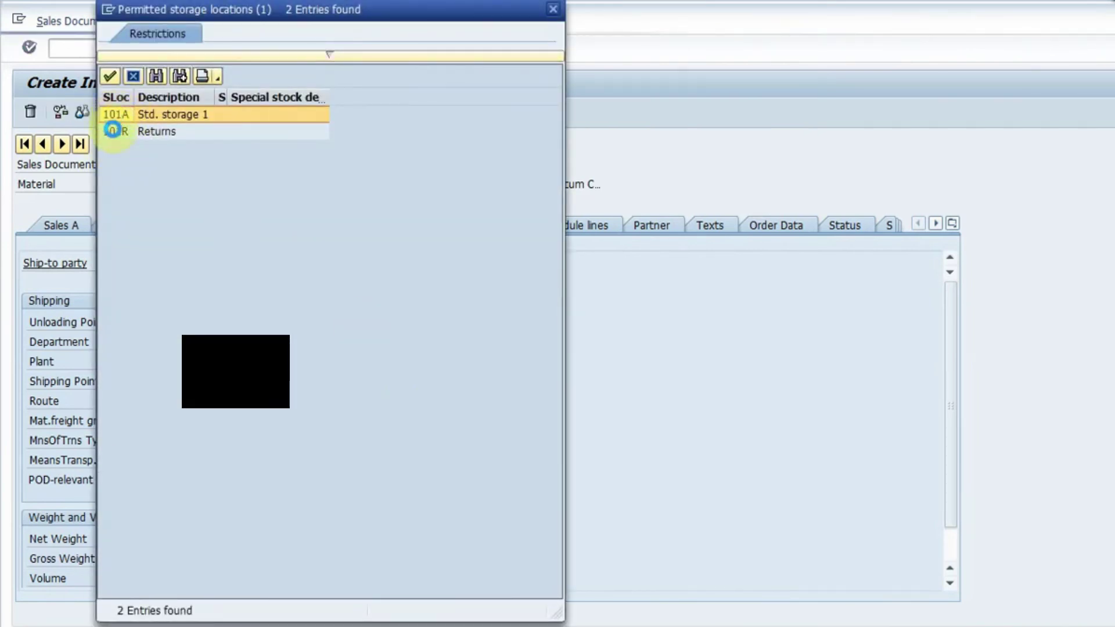
pyautogui.doubleClick(423, 361)
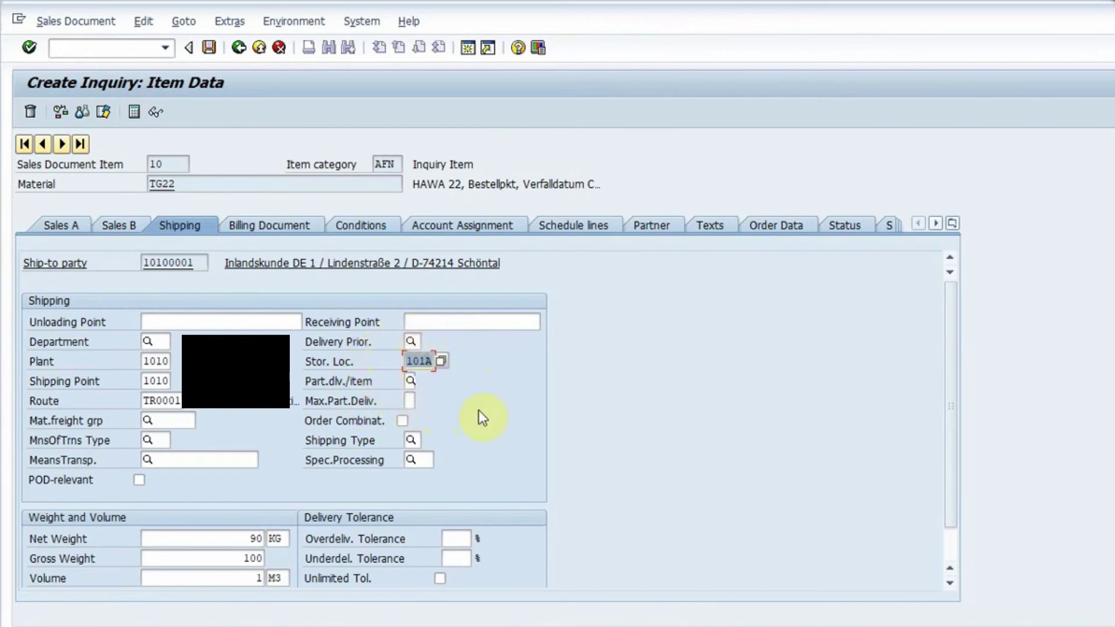
# Step: Review item 10's billing, conditions, schedule lines, order and Additional Data A/B, ending on Conditions
pyautogui.click(272, 226)
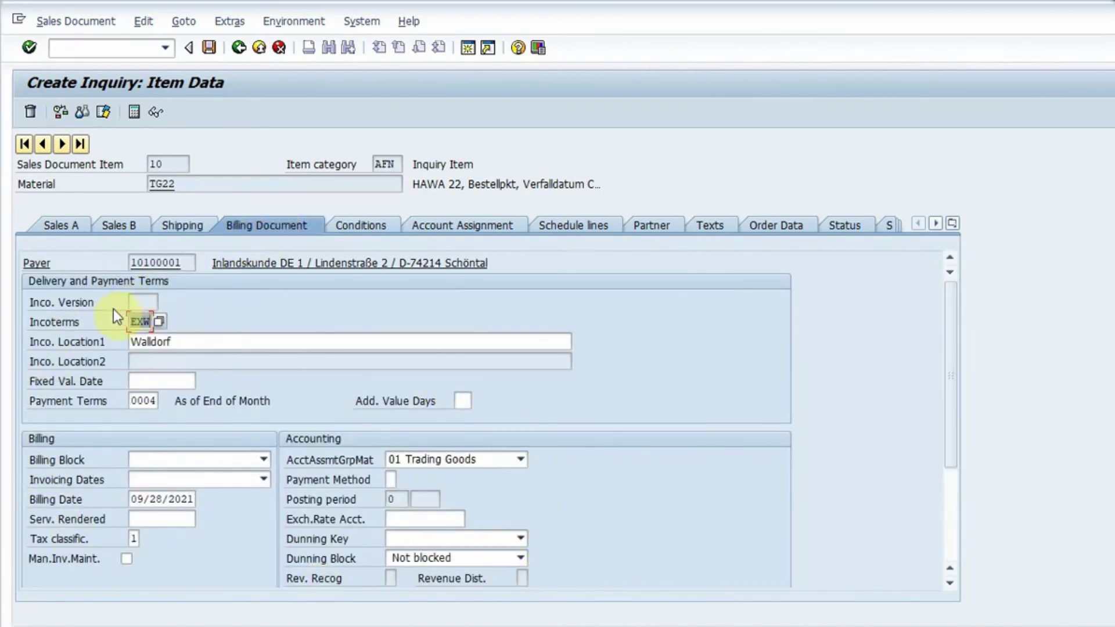
pyautogui.click(371, 224)
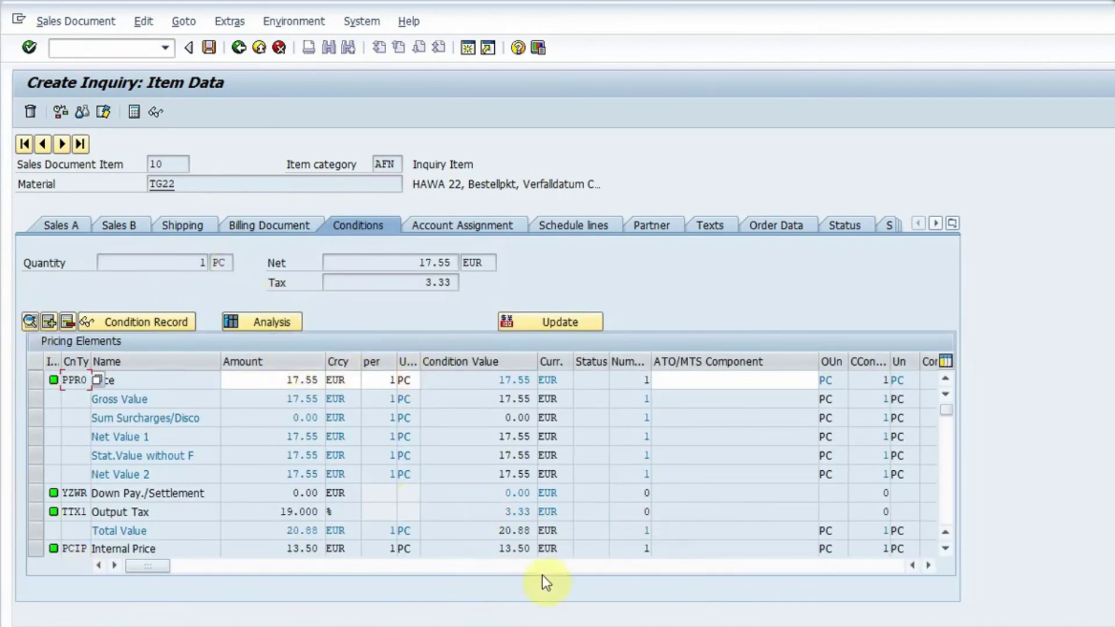
pyautogui.click(581, 226)
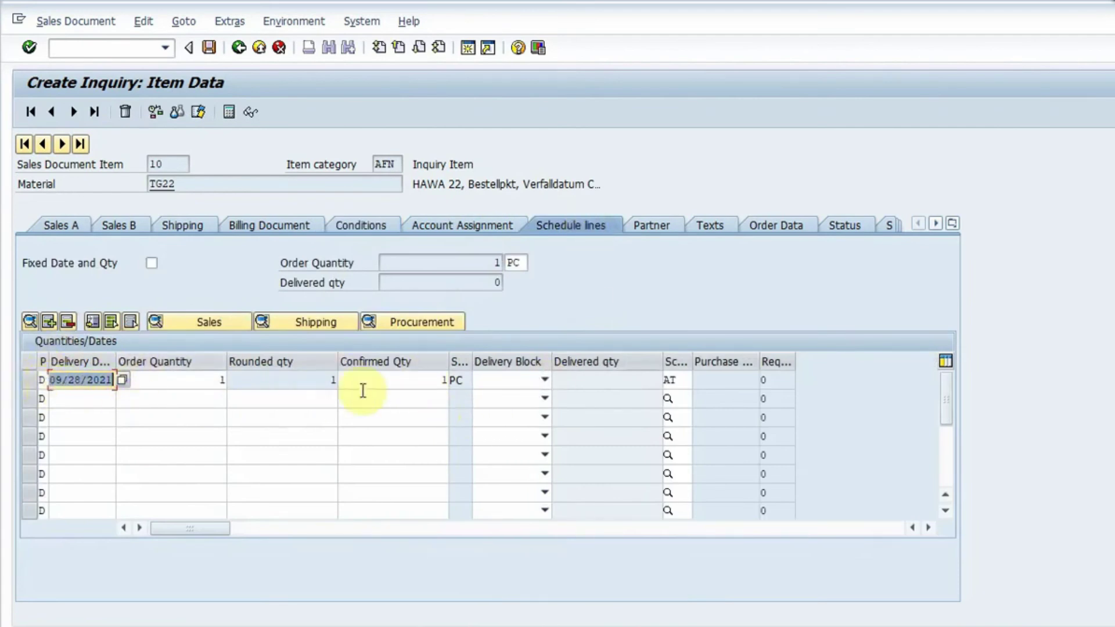
pyautogui.click(787, 225)
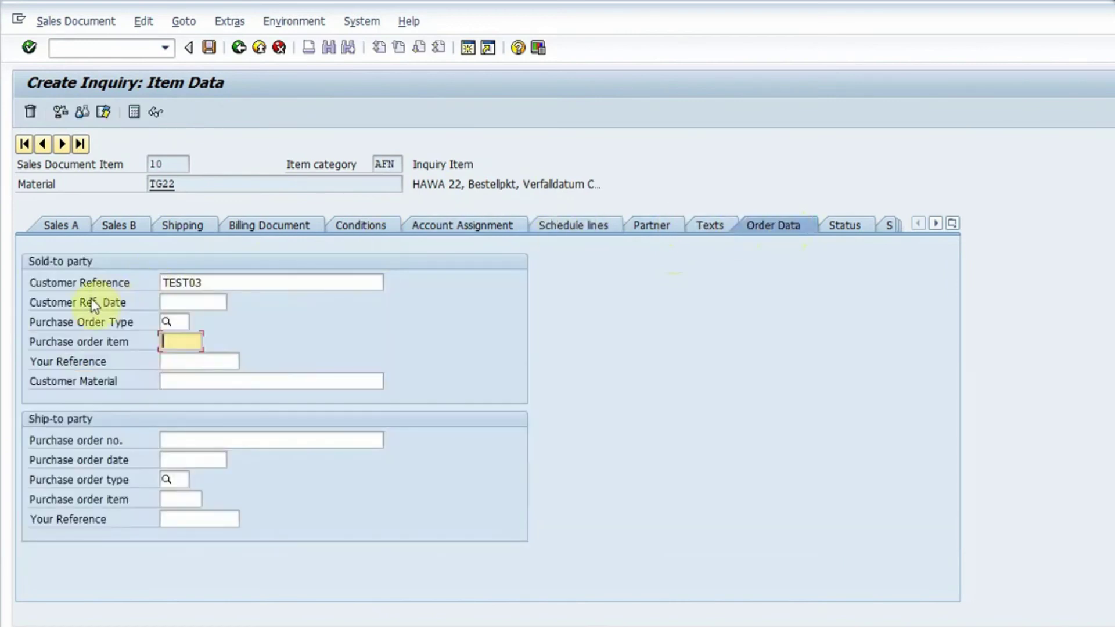
pyautogui.click(952, 224)
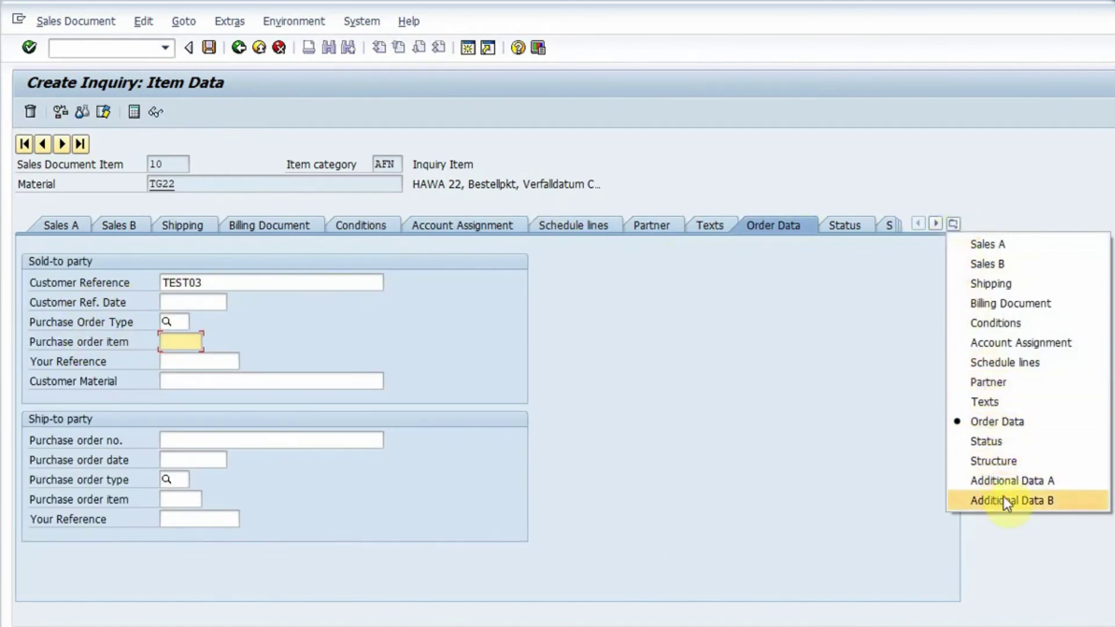
pyautogui.click(985, 481)
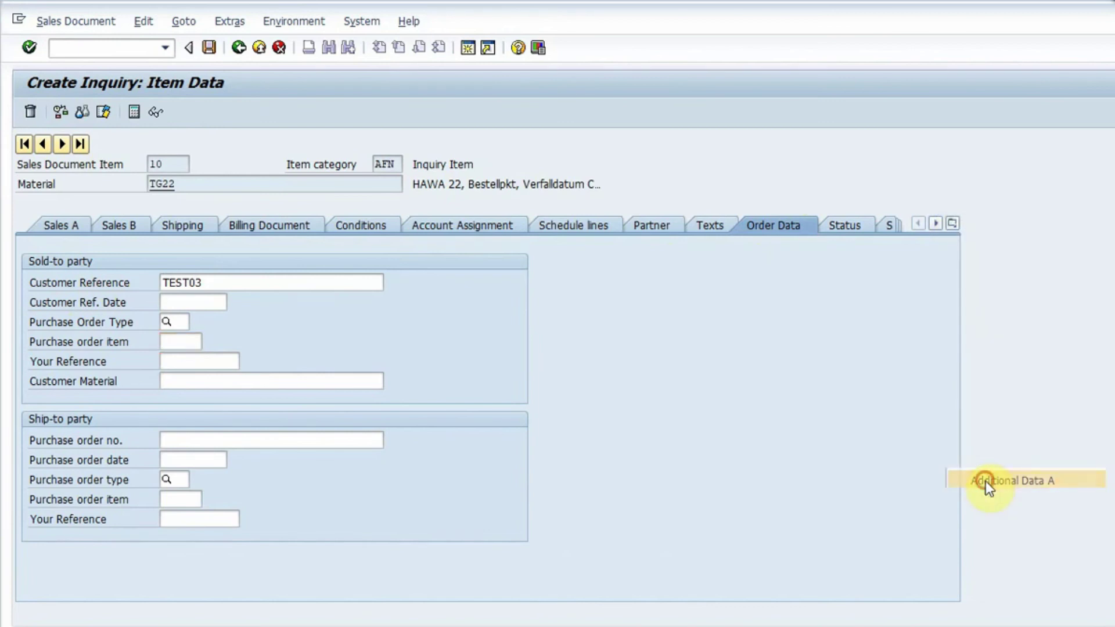
pyautogui.click(953, 224)
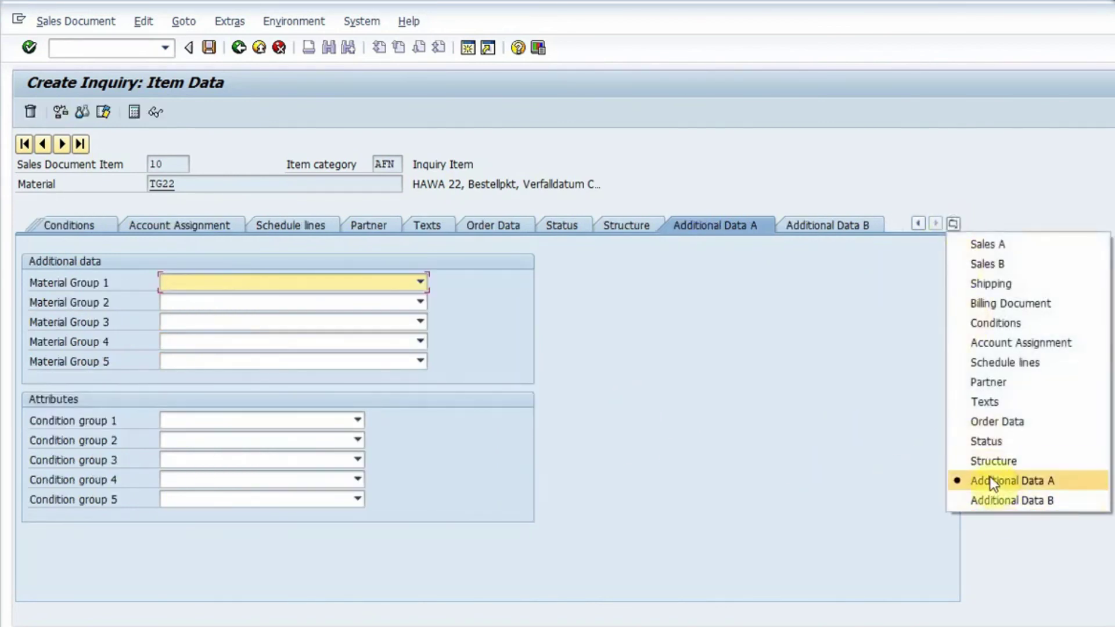
pyautogui.click(994, 502)
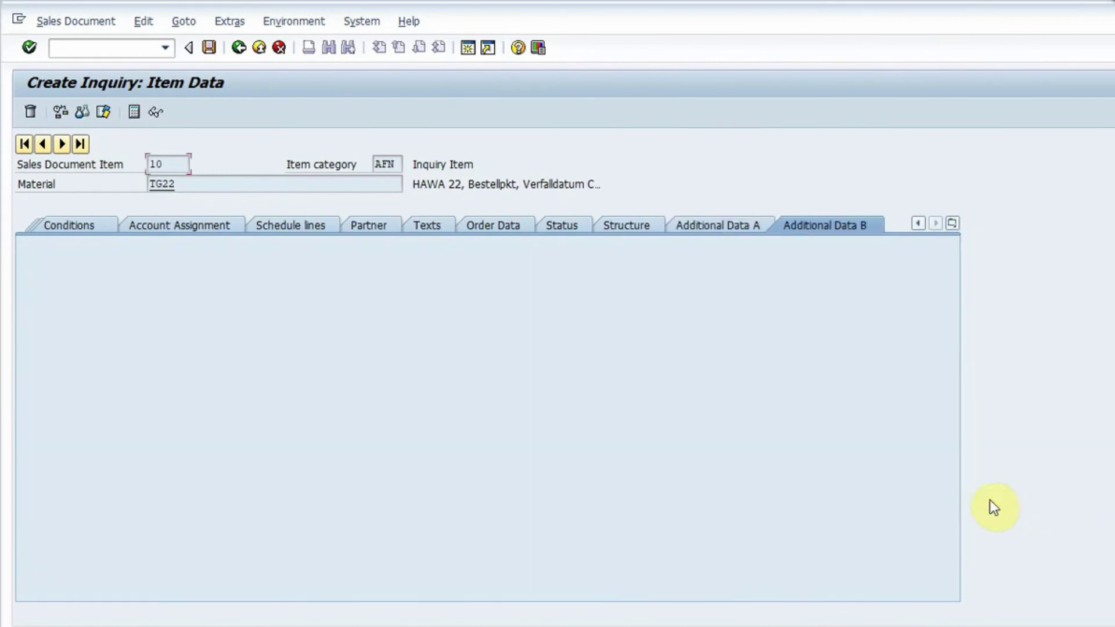
pyautogui.click(88, 233)
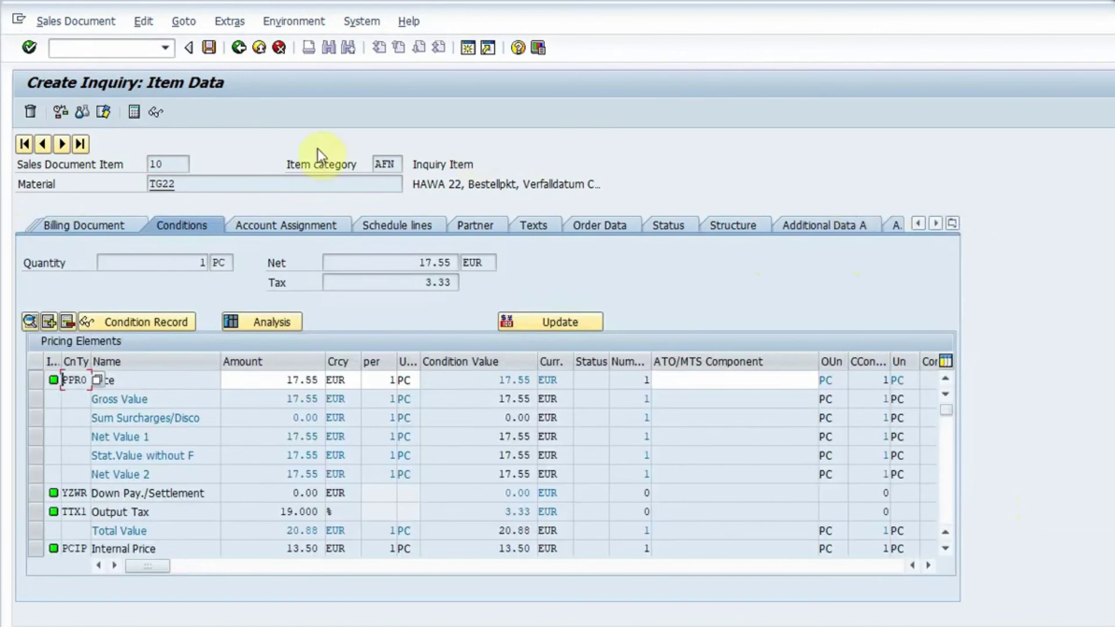
# Step: Return to the overview and run the incompletion log, which reports the document complete
pyautogui.click(240, 50)
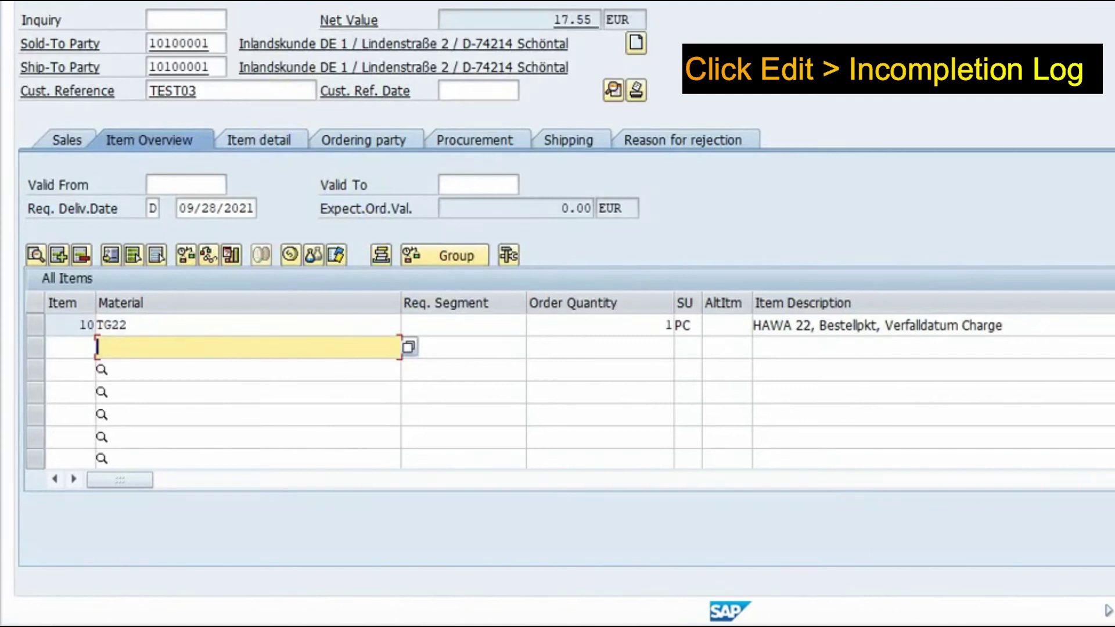
pyautogui.hotkey('alt', 'e')
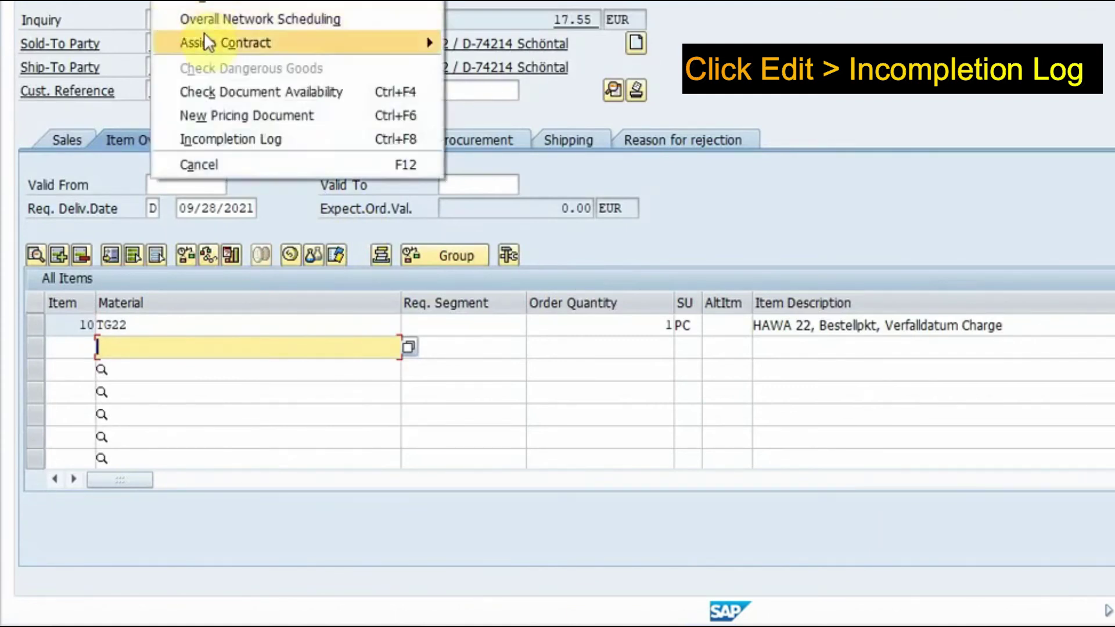
pyautogui.click(210, 139)
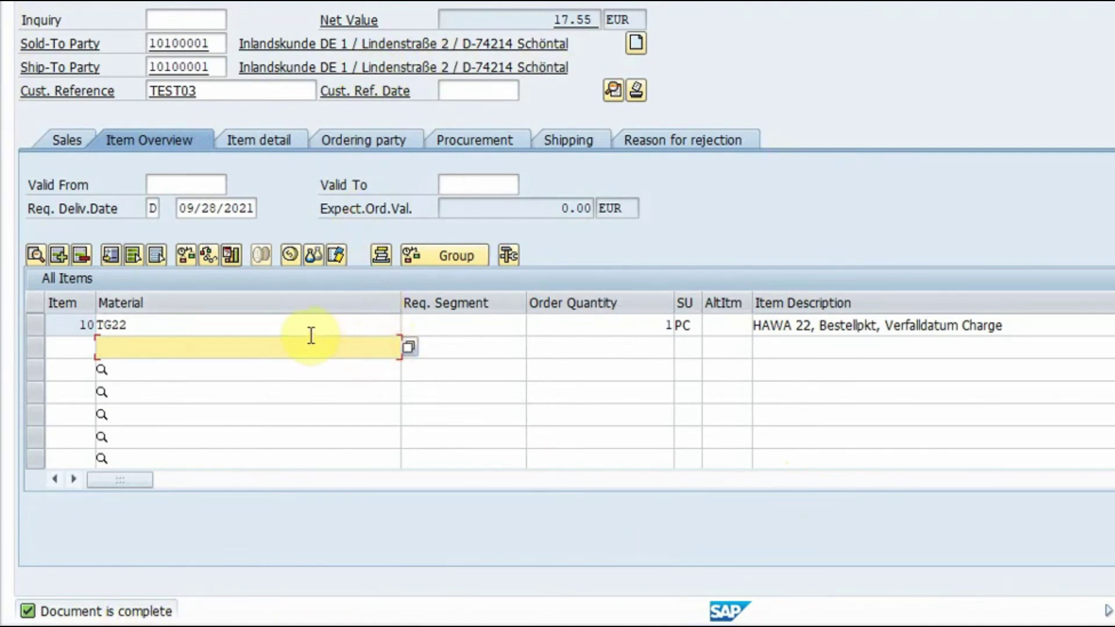
pyautogui.click(291, 327)
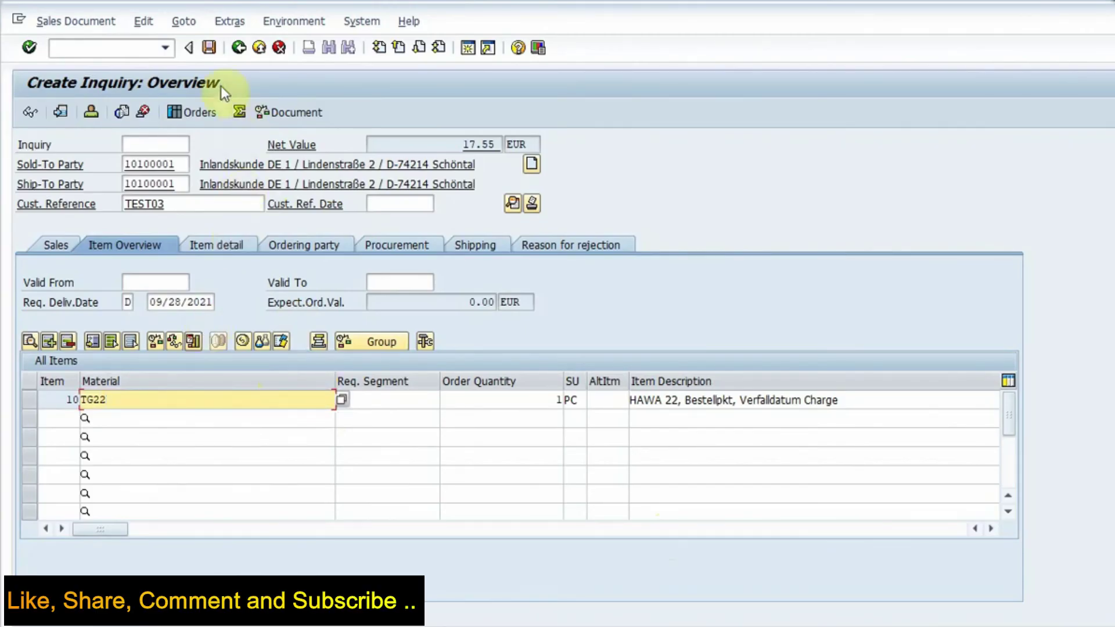
# Step: Save the inquiry, note its number 10000005, and close the message details
pyautogui.click(209, 50)
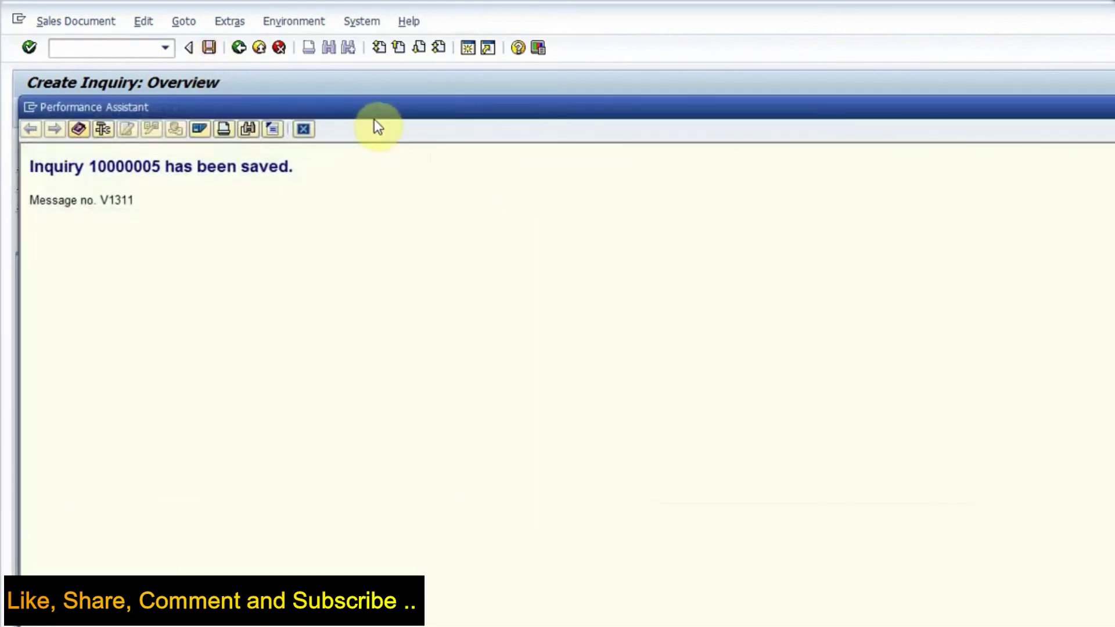
pyautogui.moveTo(377, 126); pyautogui.dragTo(735, 83)
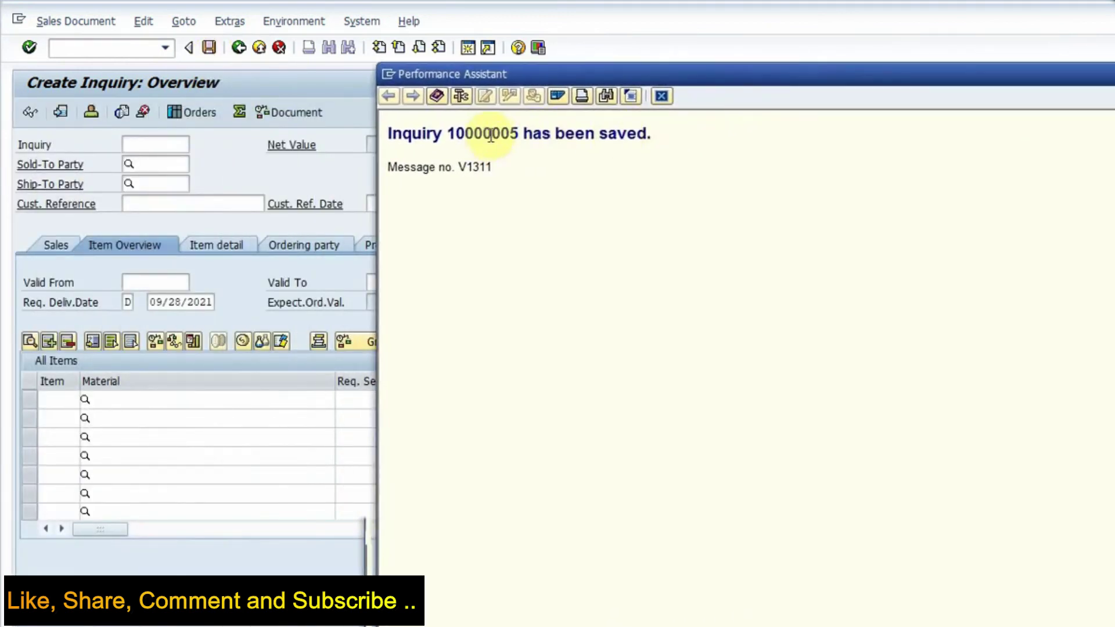
pyautogui.doubleClick(490, 134)
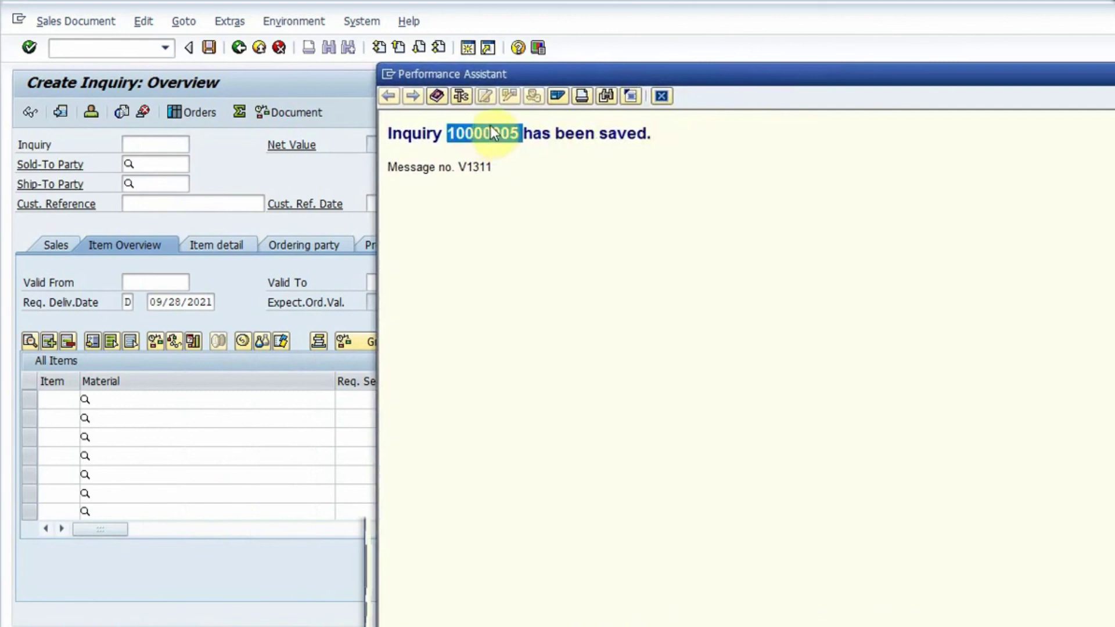
pyautogui.click(662, 96)
# Step: Run /nva13 and display inquiry 10000005
pyautogui.click(114, 49)
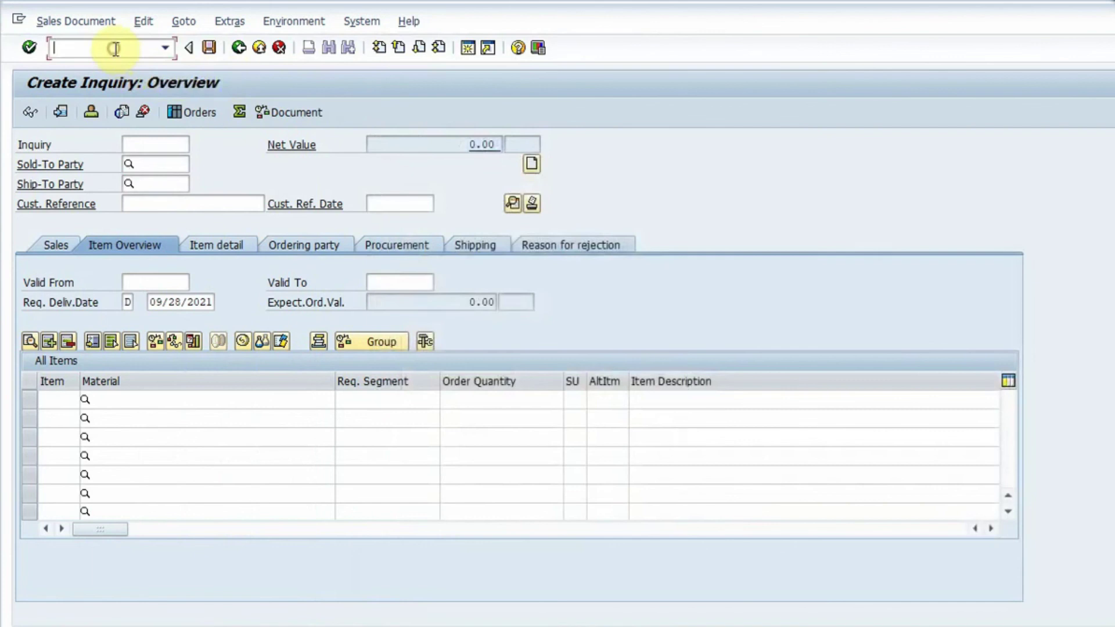
pyautogui.write('/nv')
pyautogui.write('a1')
pyautogui.write('3')
pyautogui.press('Return')
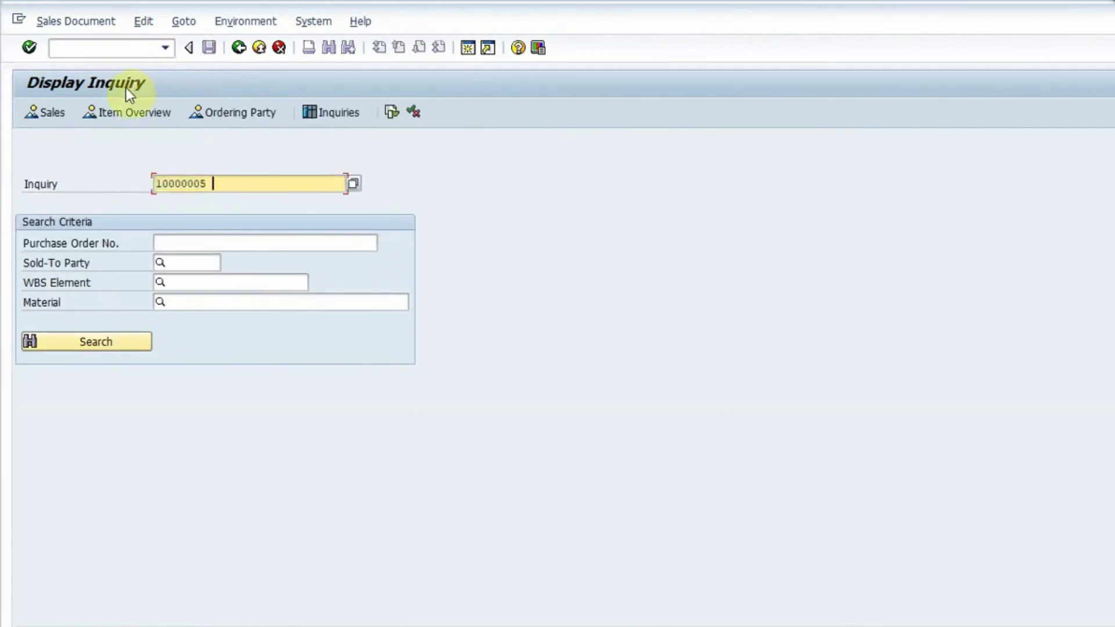
pyautogui.press('Return')
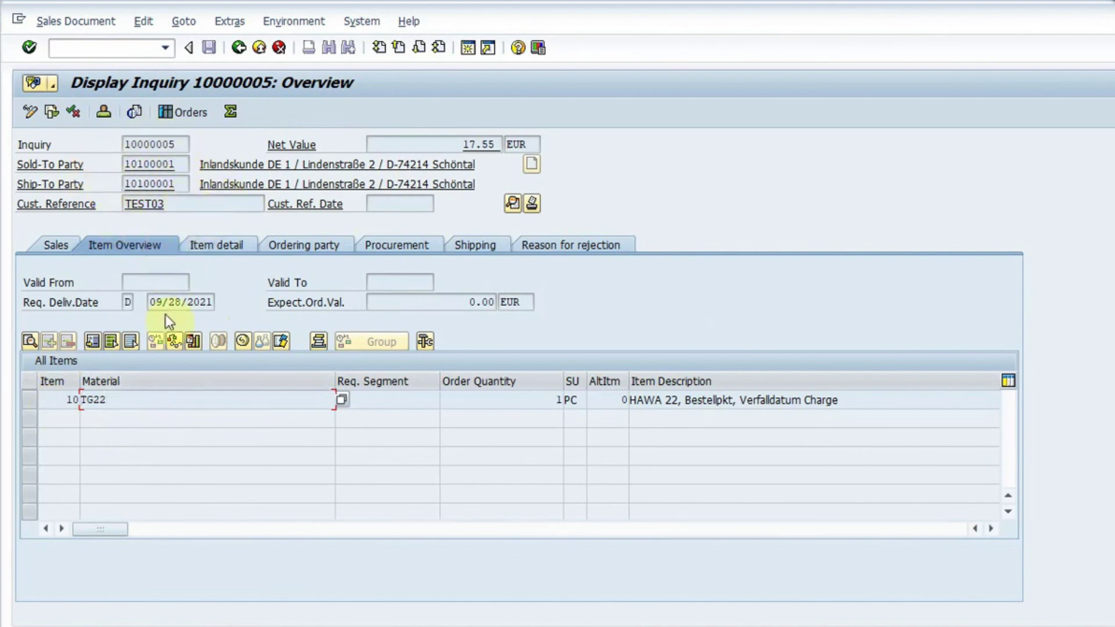
# Step: Check TG22 item 10's shipping data, then go back twice to the Display Inquiry initial screen
pyautogui.doubleClick(171, 400)
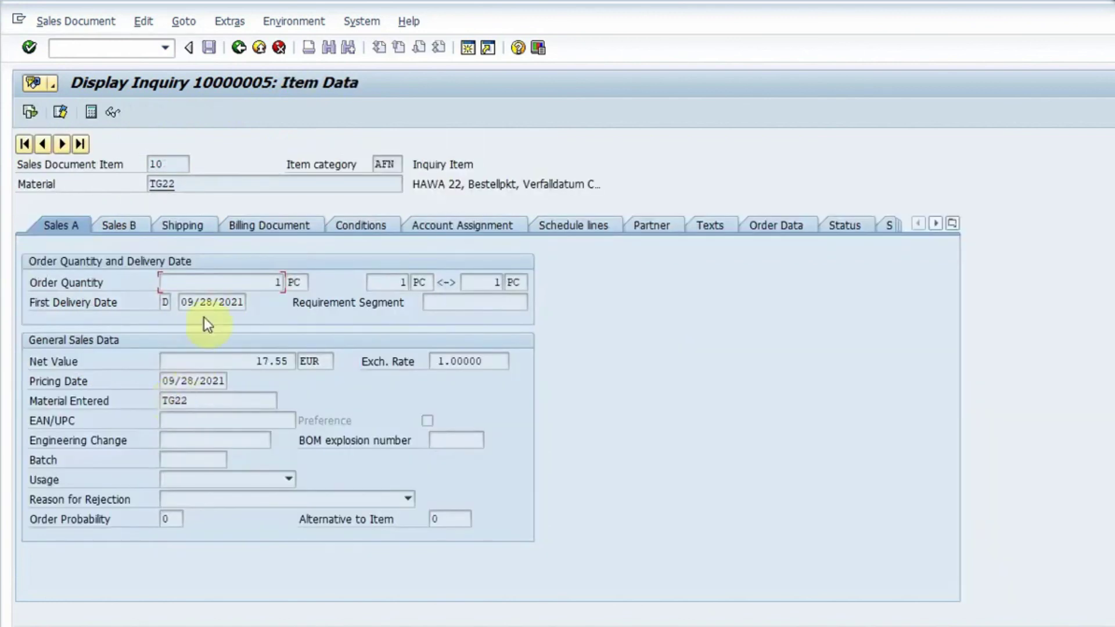
pyautogui.click(184, 228)
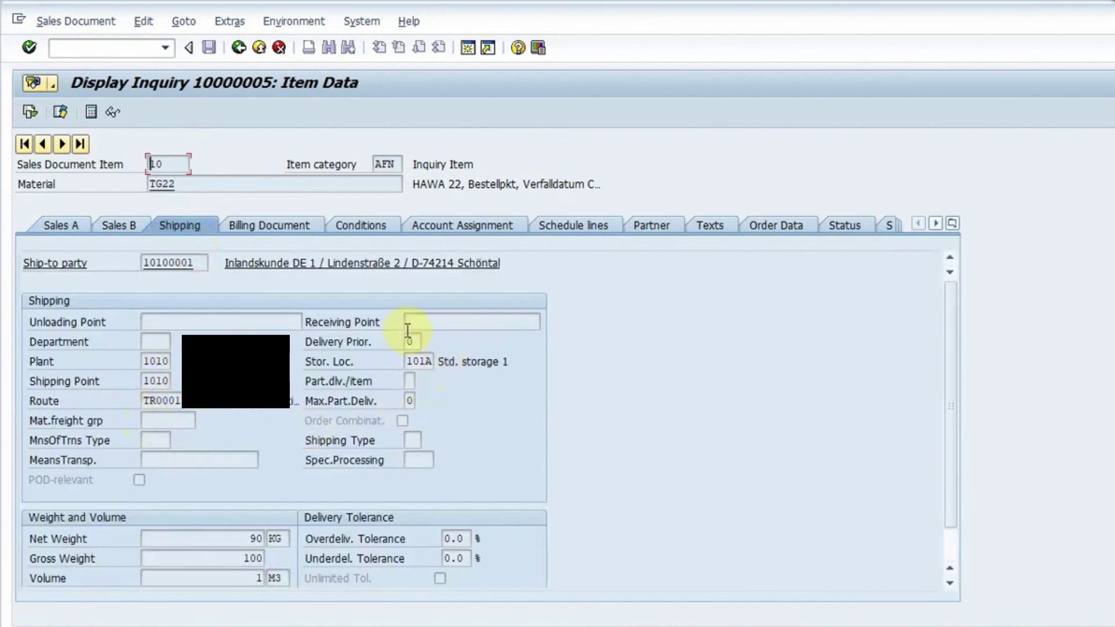
pyautogui.click(238, 48)
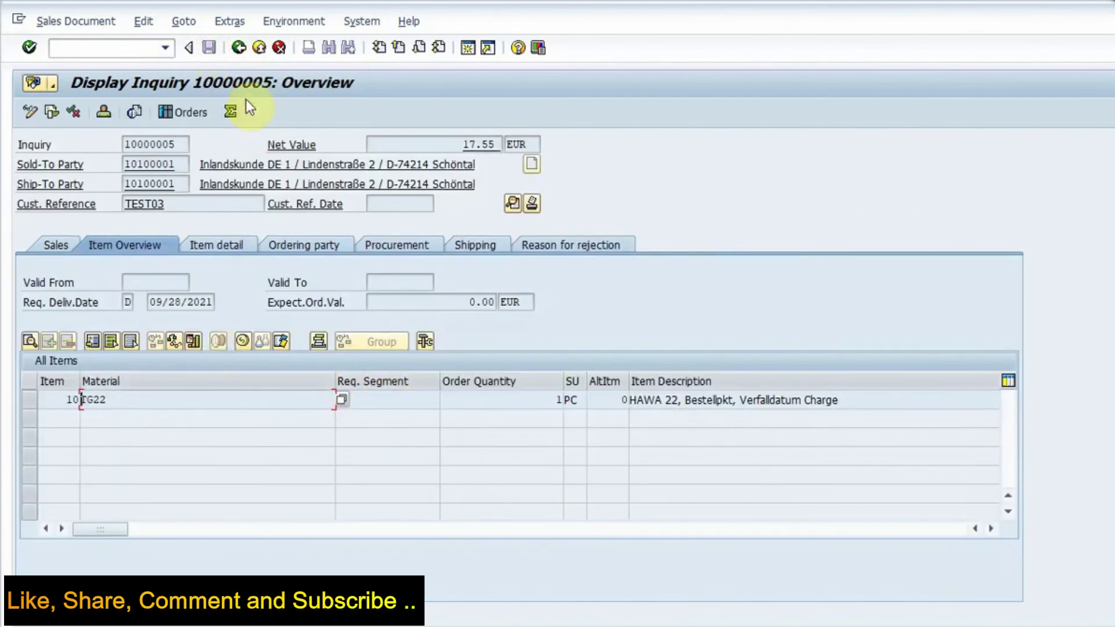
pyautogui.click(238, 48)
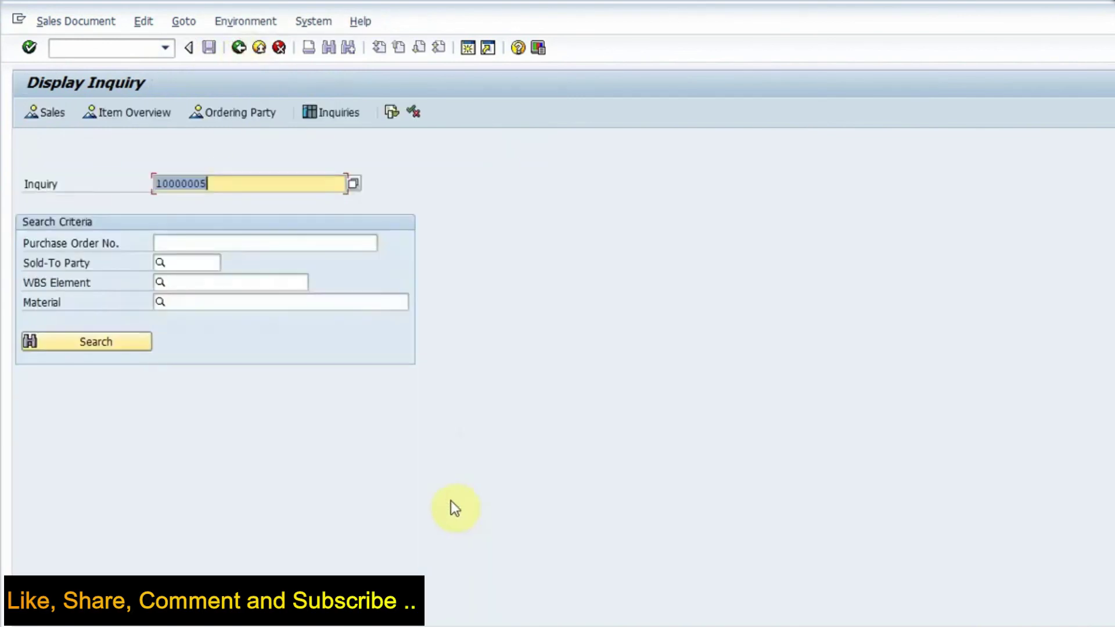